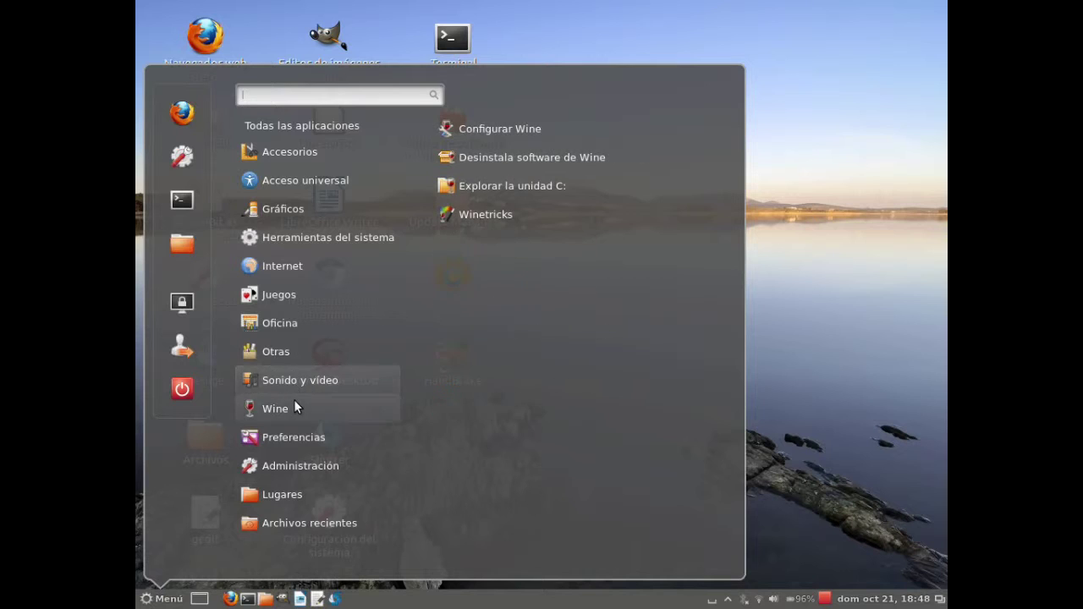
# - Browse the application categories, search the applications menu for "firefox" and clear the search
pyautogui.moveTo(295, 434)
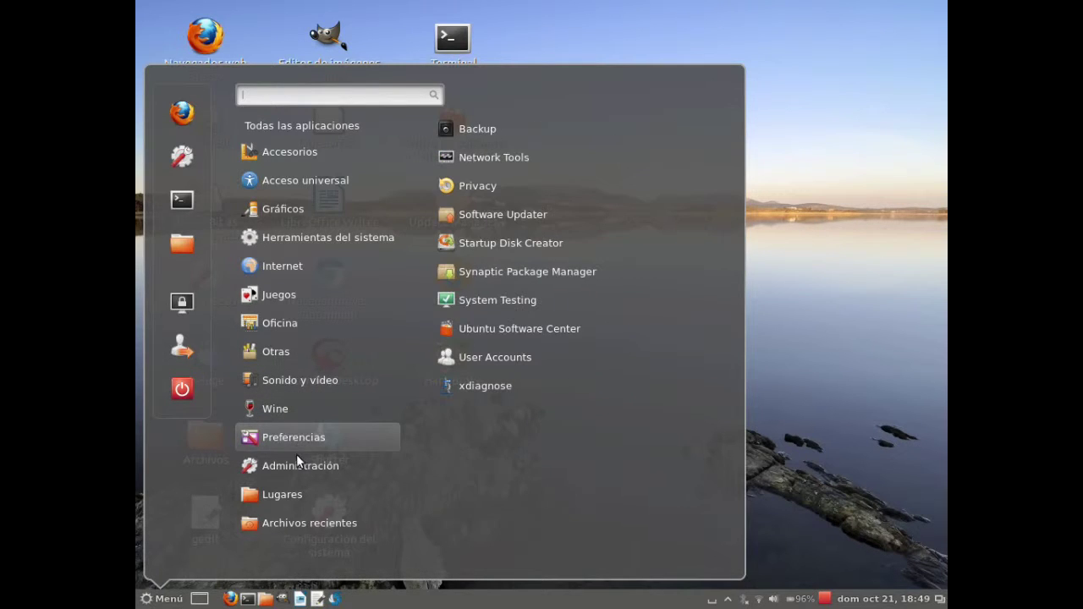
pyautogui.moveTo(297, 490)
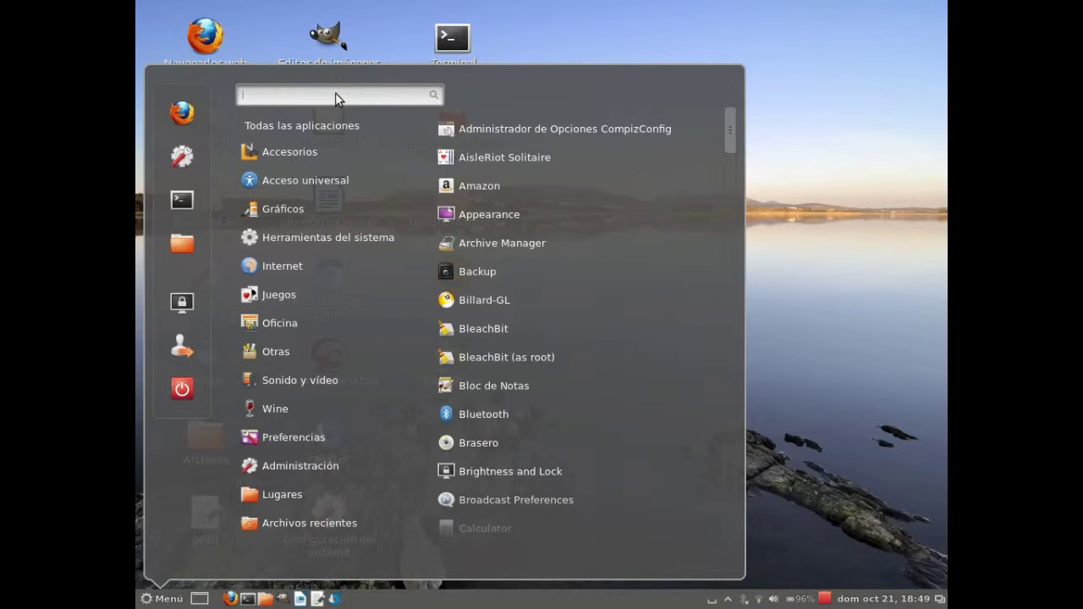
pyautogui.write('firefox')
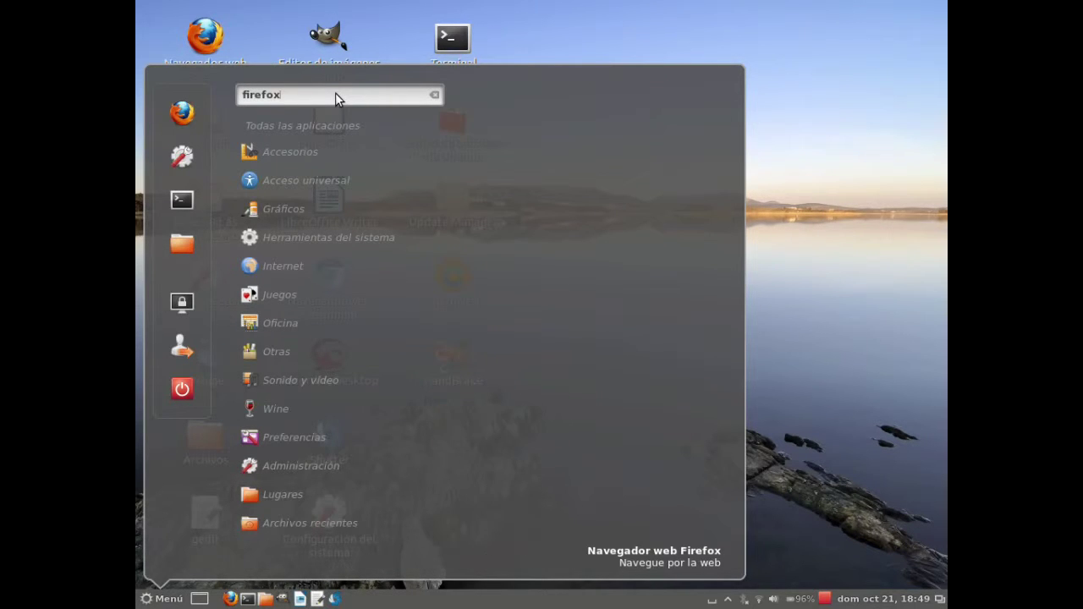
pyautogui.press('BackSpace')
pyautogui.press('BackSpace')
pyautogui.press('BackSpace')
pyautogui.press('BackSpace')
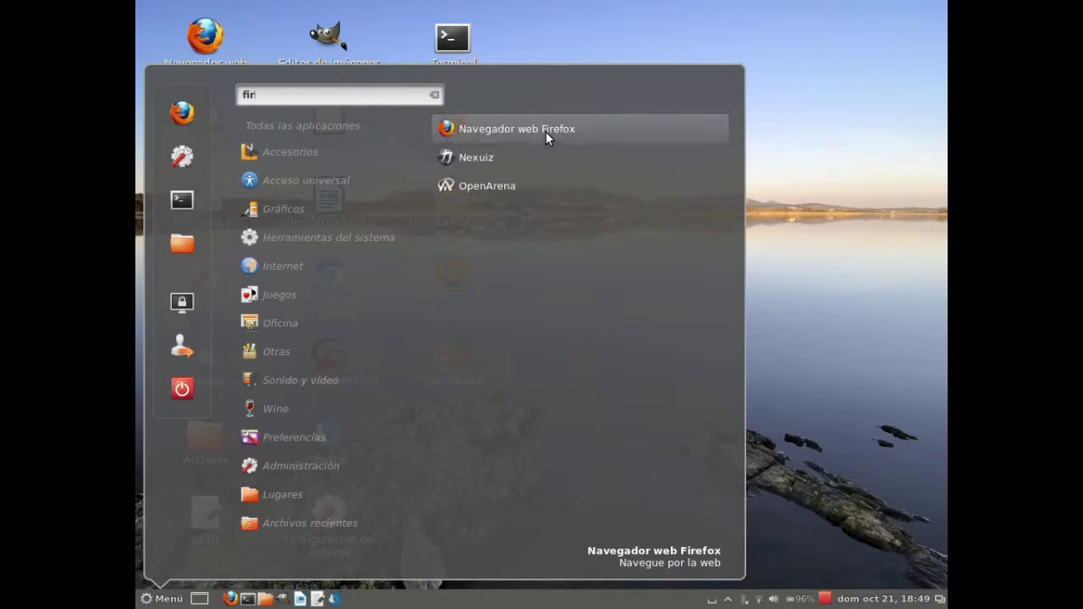
pyautogui.press('BackSpace')
pyautogui.press('BackSpace')
pyautogui.press('BackSpace')
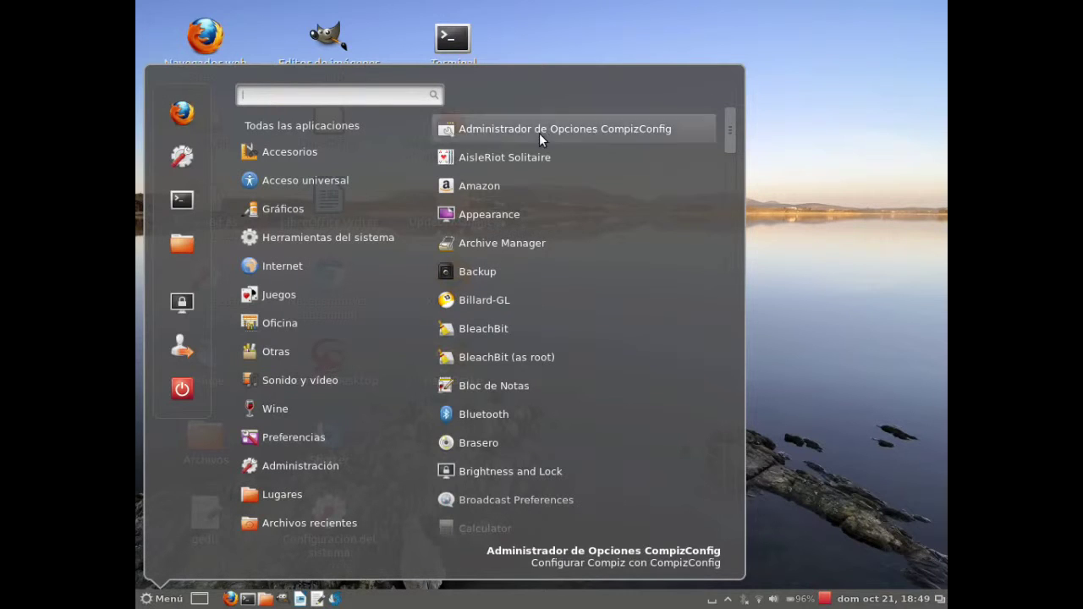
# - Launch Firefox from the menu's favourites and close its window
pyautogui.click(184, 121)
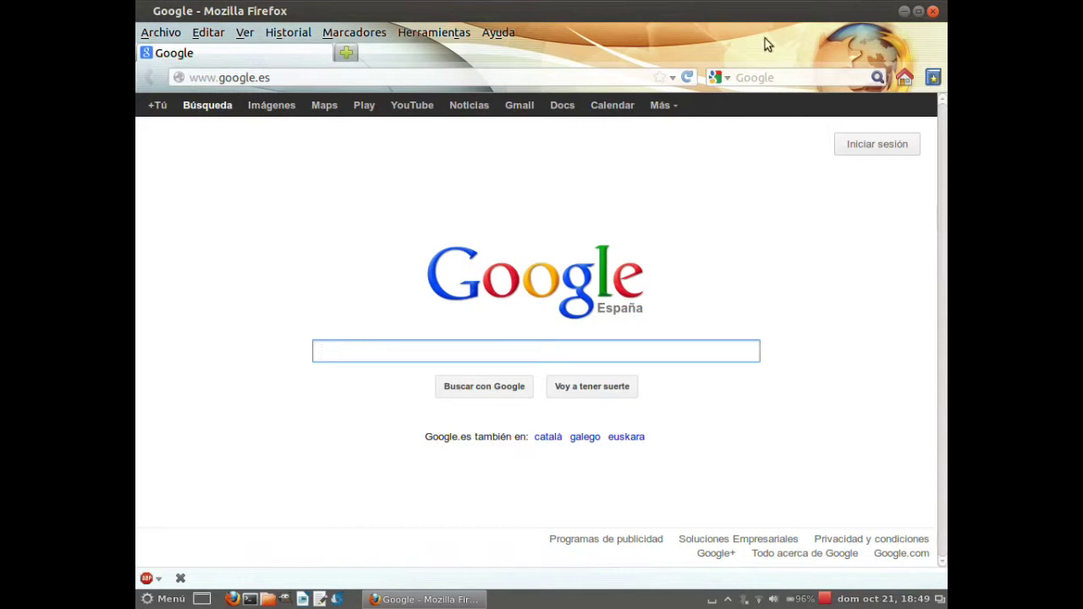
pyautogui.click(932, 11)
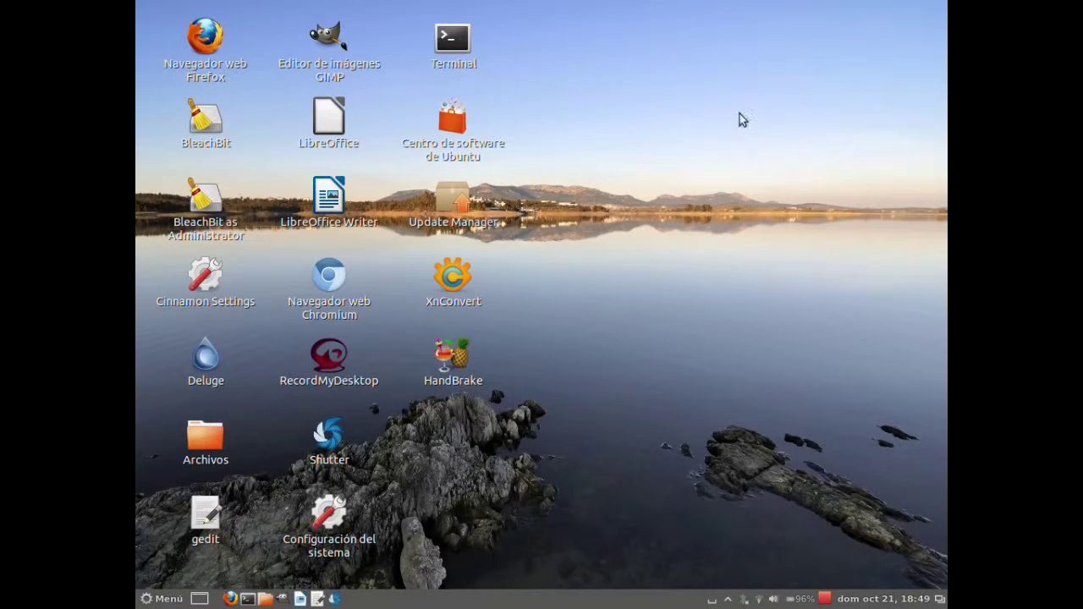
# - Open the Cinnamon settings from the applications menu's favourites
pyautogui.click(163, 598)
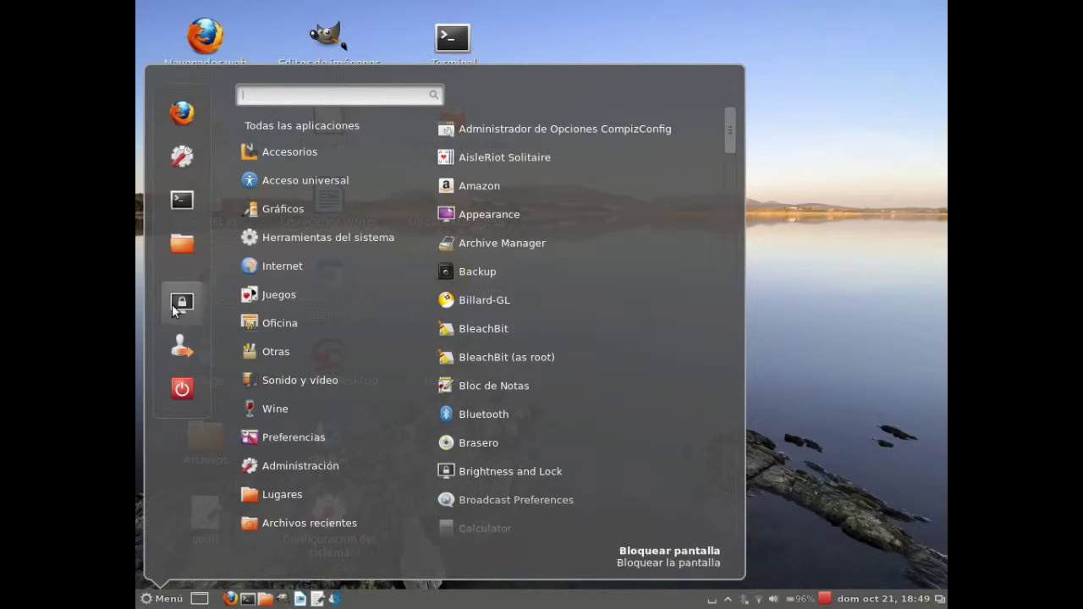
pyautogui.click(183, 162)
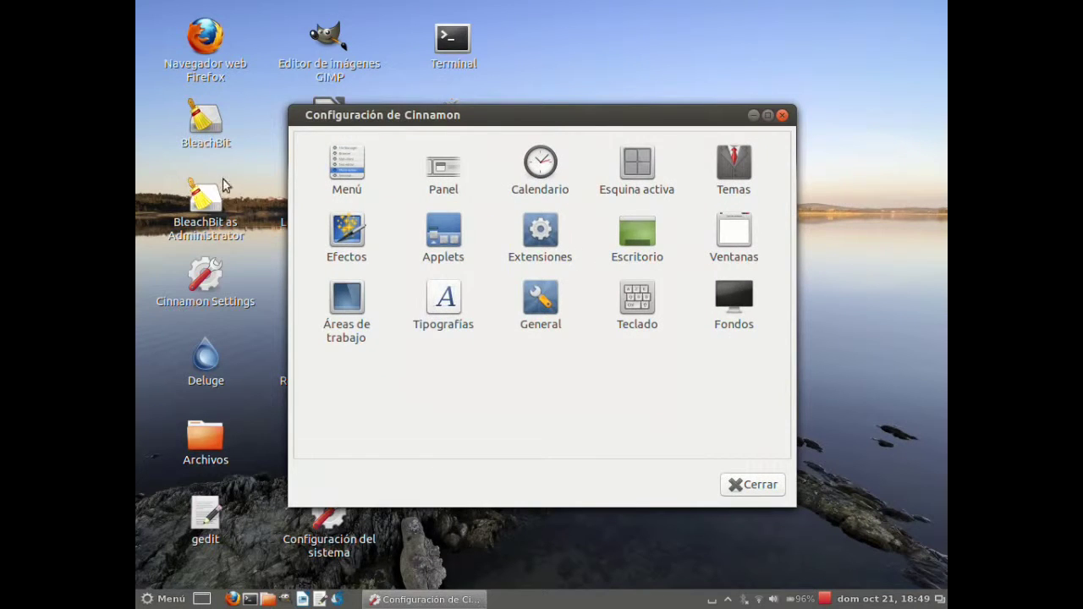
# - Inspect the Menú settings and the files offered for the menu icon, and return to the settings overview
pyautogui.click(342, 171)
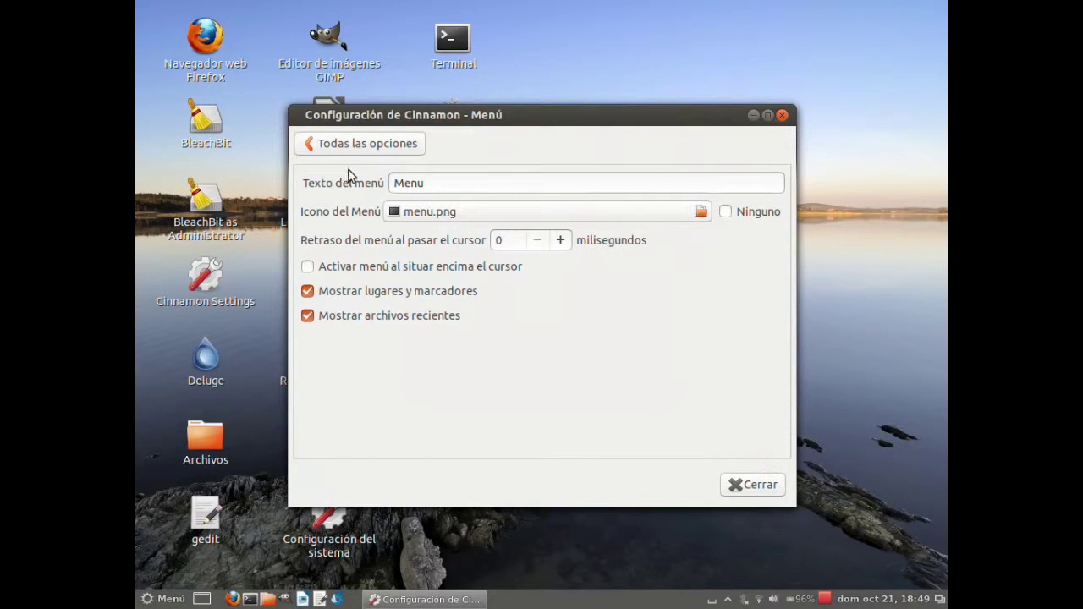
pyautogui.click(449, 217)
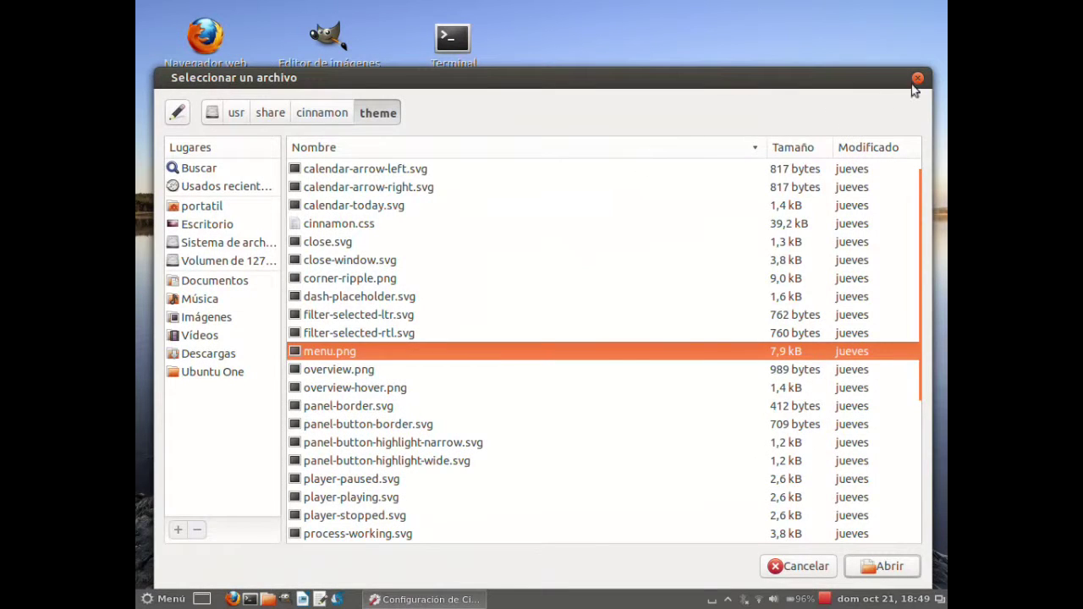
pyautogui.click(918, 80)
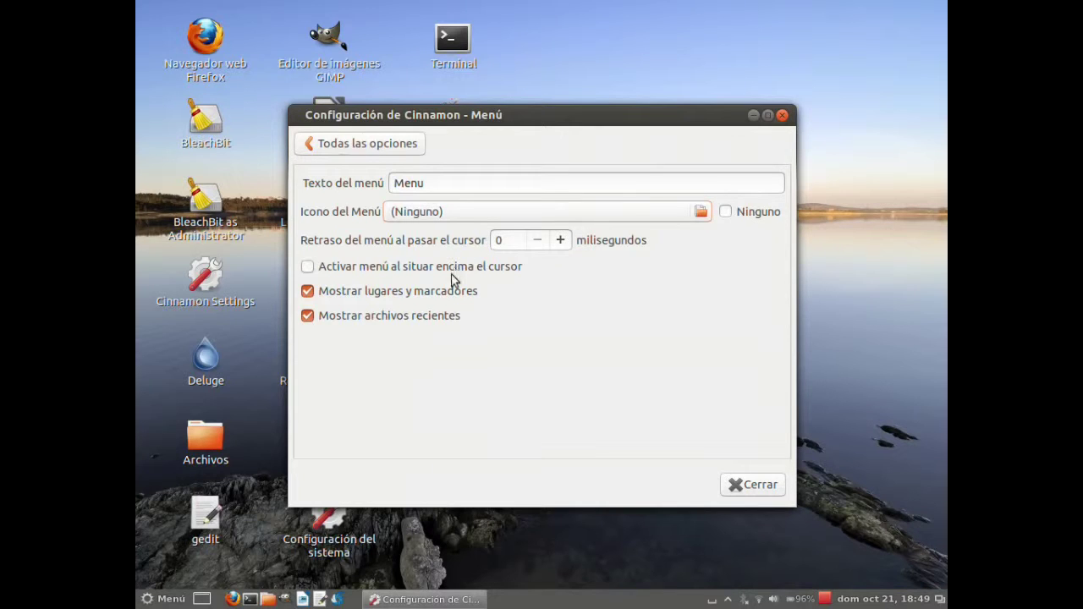
pyautogui.click(378, 148)
# - Open the Panel settings, enable automatic hiding of the panel and disable it again
pyautogui.click(449, 176)
pyautogui.click(392, 184)
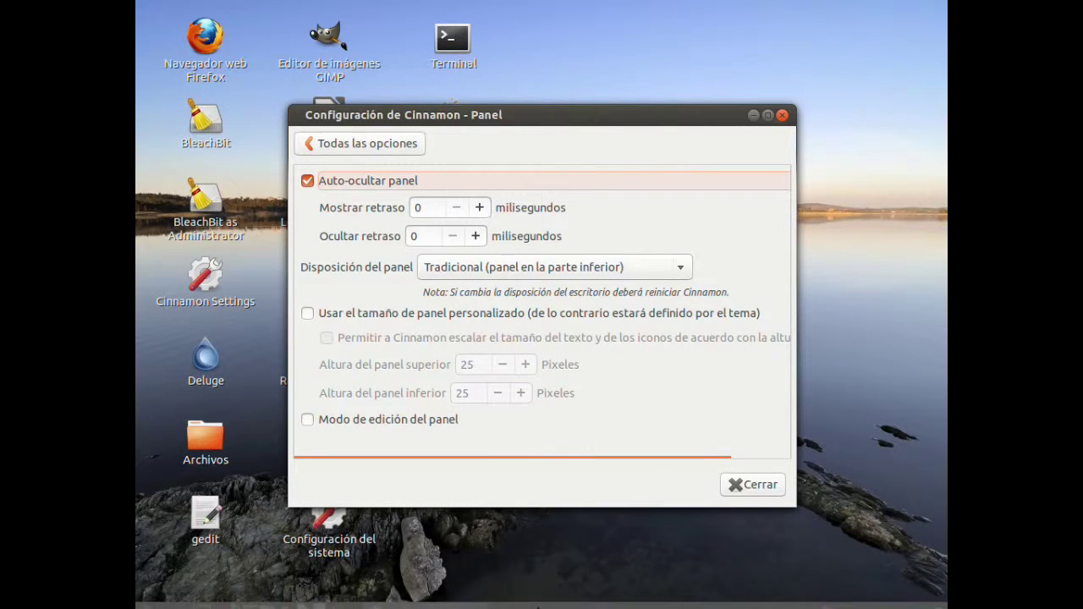
pyautogui.click(376, 183)
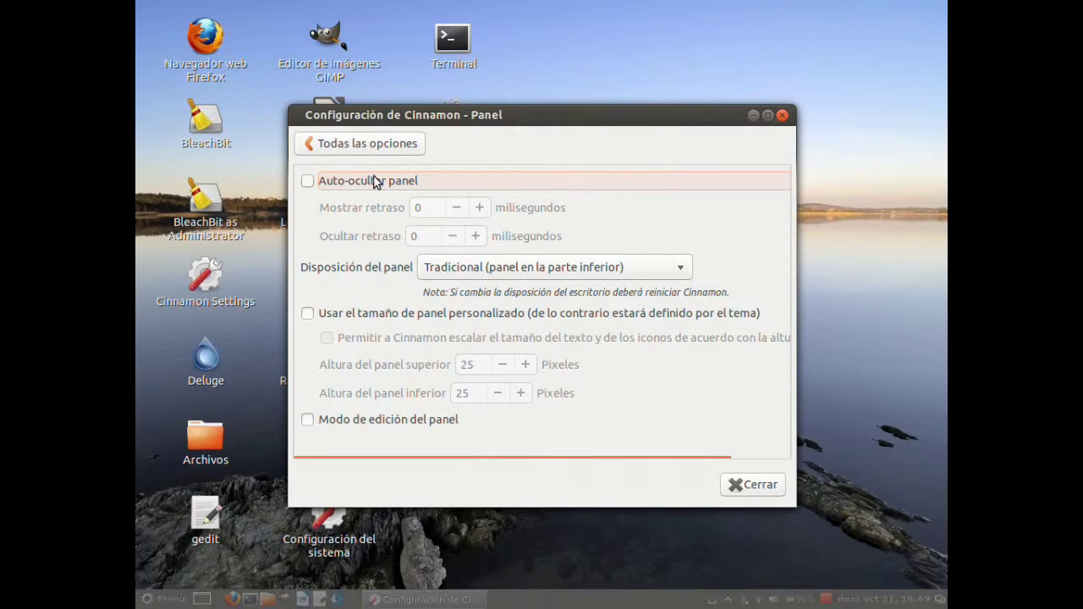
# - Look through the panel layout choices, leaving Tradicional (panel en la parte inferior) selected
pyautogui.click(440, 269)
pyautogui.click(473, 284)
pyautogui.click(478, 261)
pyautogui.click(483, 291)
pyautogui.click(485, 268)
pyautogui.click(487, 222)
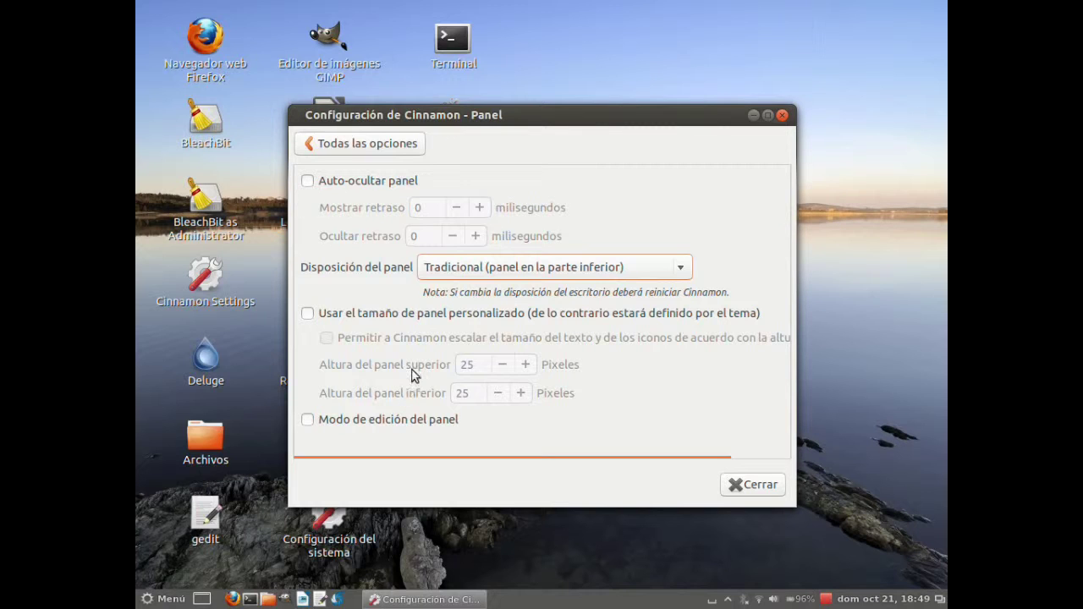
# - View the Calendario settings and return to the settings overview
pyautogui.click(350, 144)
pyautogui.click(554, 164)
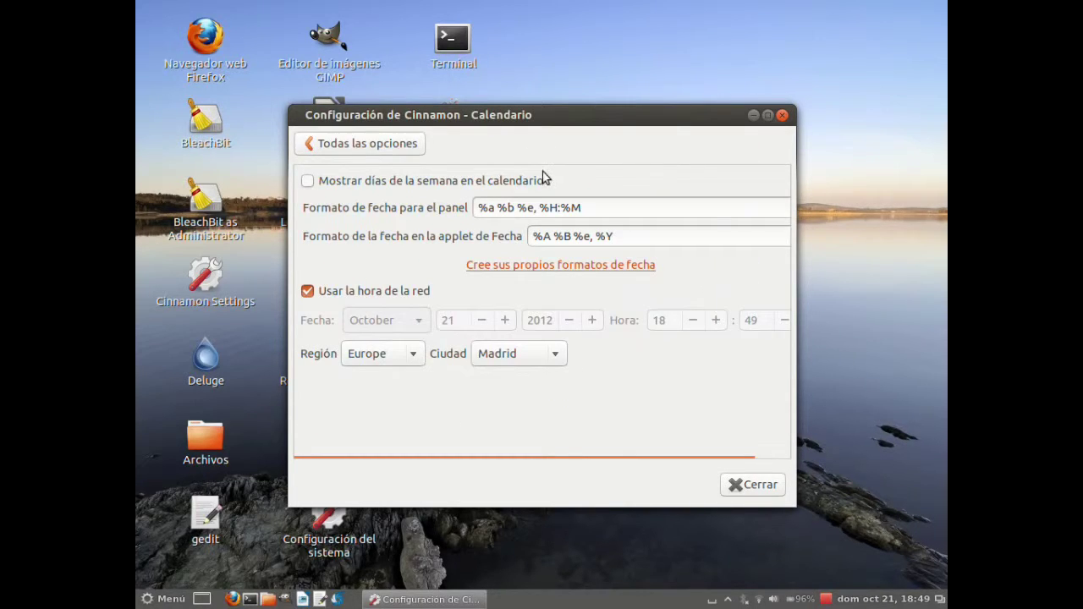
pyautogui.click(404, 142)
# - Open the Esquina activa settings, show the hot corner icon and hide it again
pyautogui.click(649, 168)
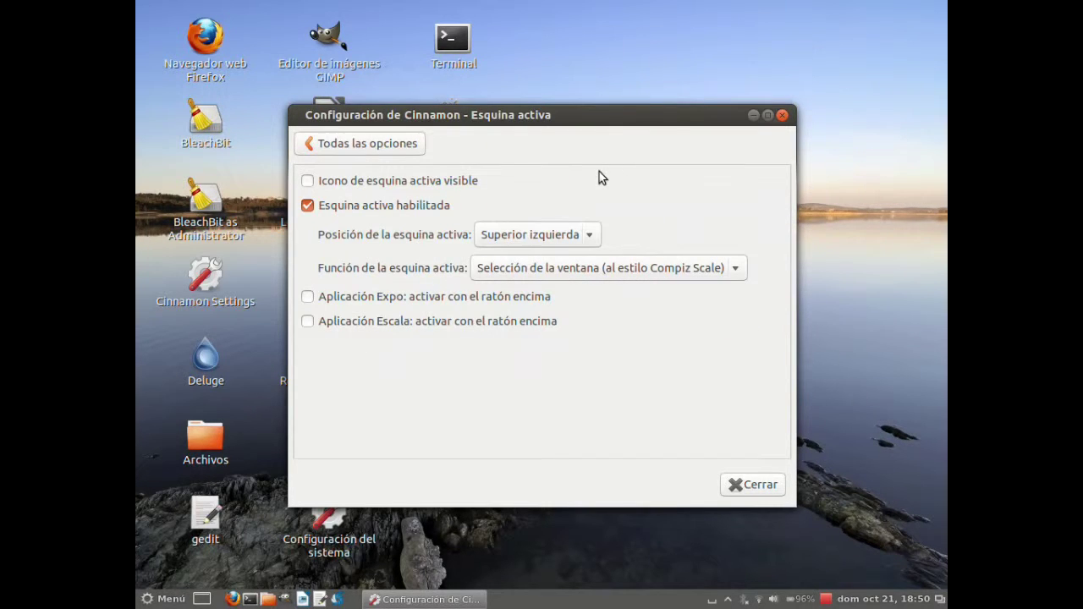
pyautogui.click(369, 185)
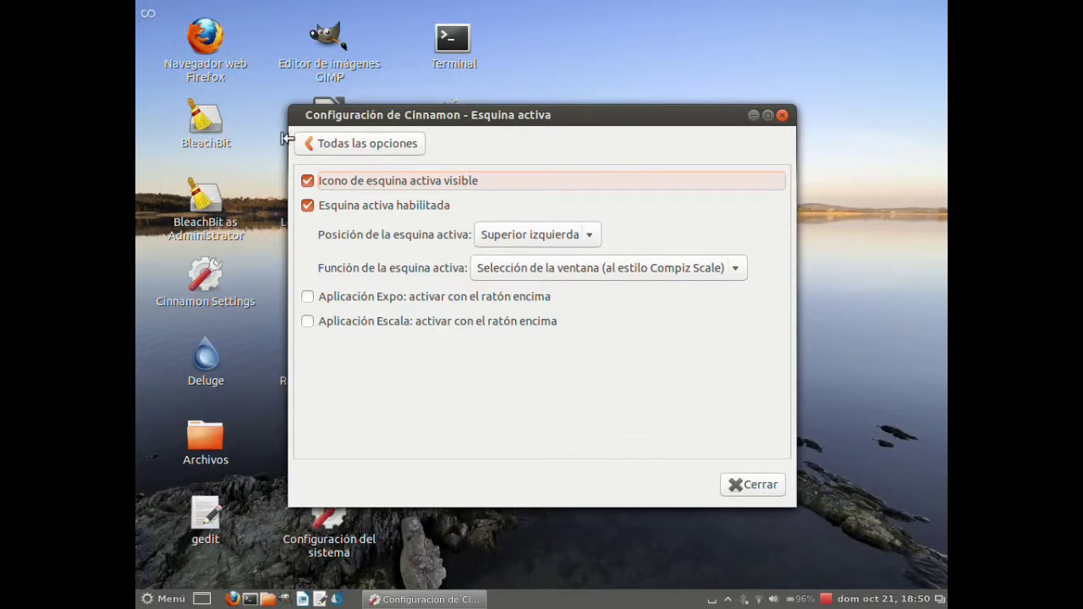
pyautogui.click(332, 181)
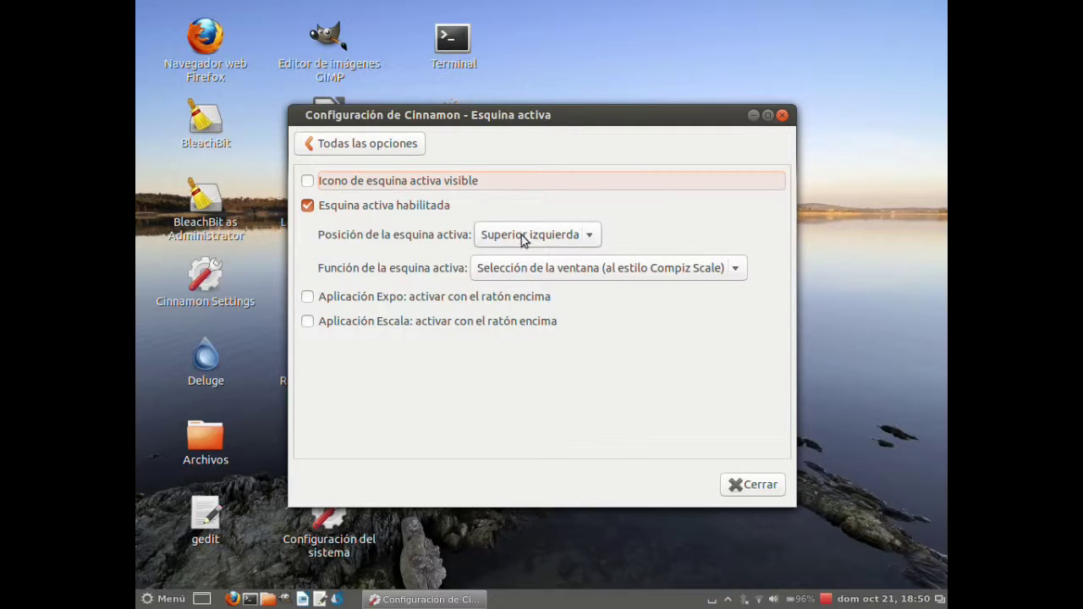
# - Check the hot corner function choices, reselect Selección de la ventana (al estilo Compiz Scale) and return to the overview
pyautogui.click(521, 270)
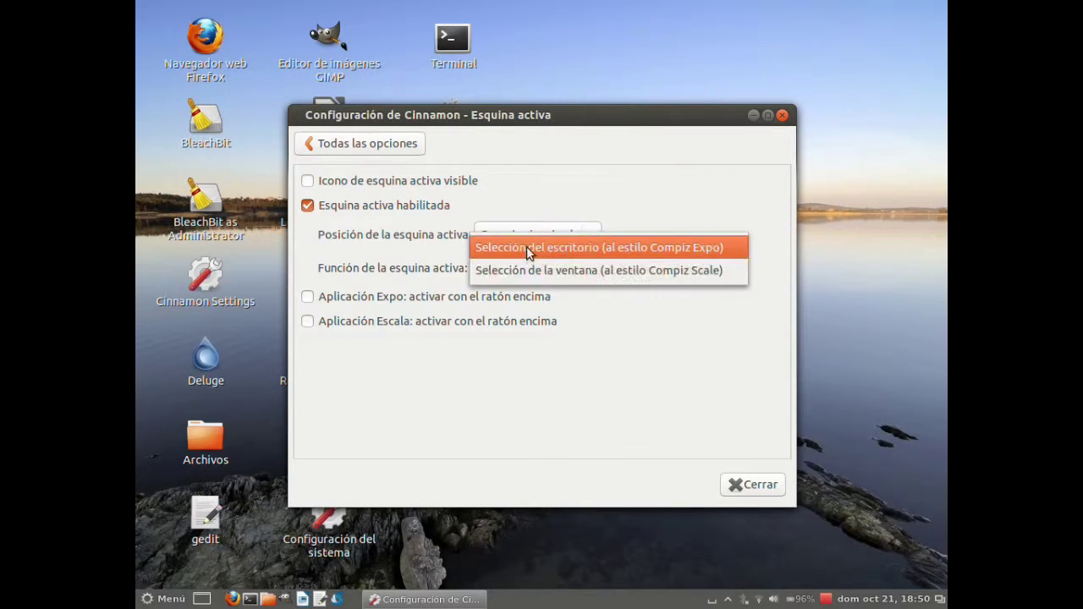
pyautogui.click(532, 273)
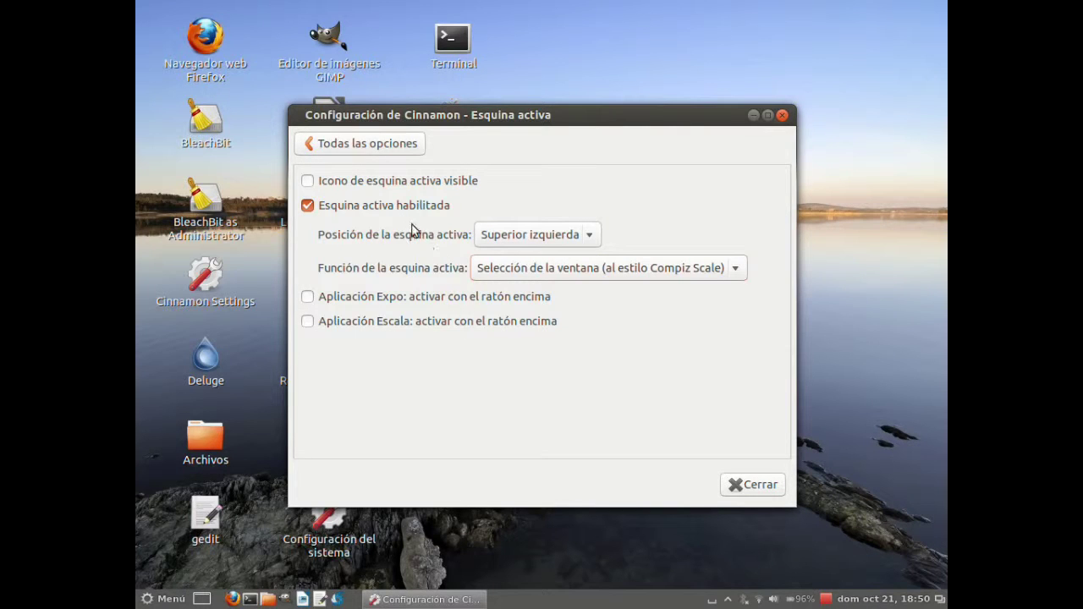
pyautogui.click(379, 146)
# - Try the Eleganse, ElementaryOS, Minty, White and Win7 Basic light themes, restore the Cinnamon theme and return to the overview
pyautogui.click(745, 172)
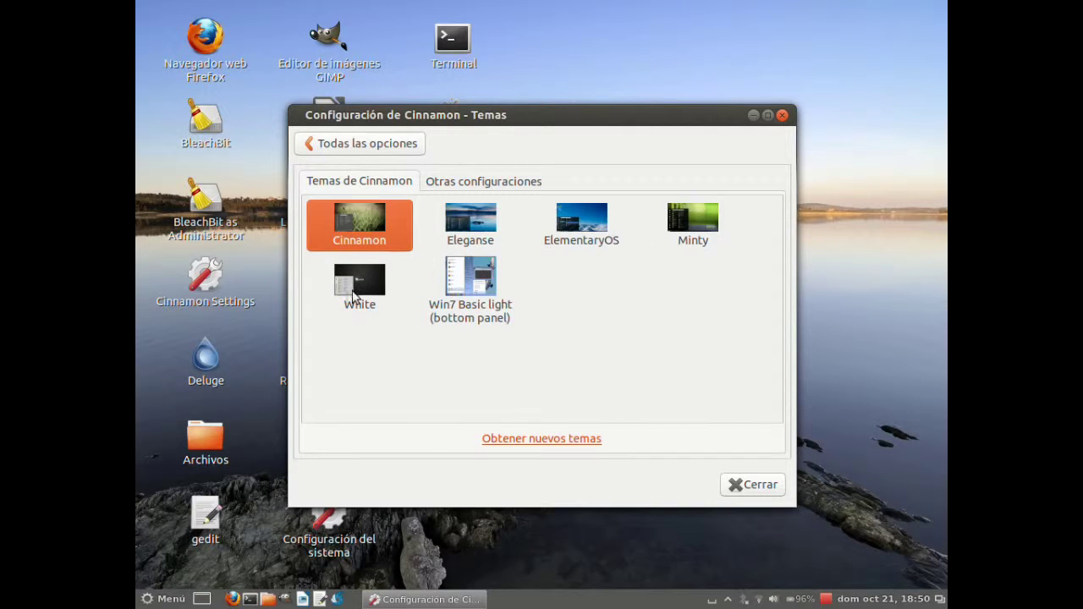
pyautogui.click(401, 149)
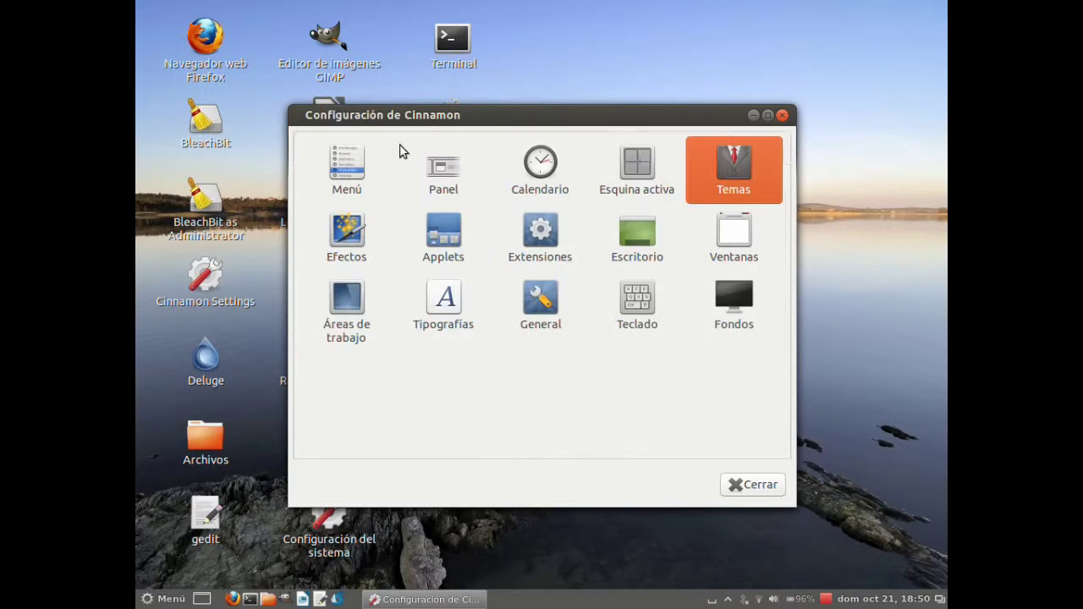
pyautogui.click(763, 167)
pyautogui.click(480, 223)
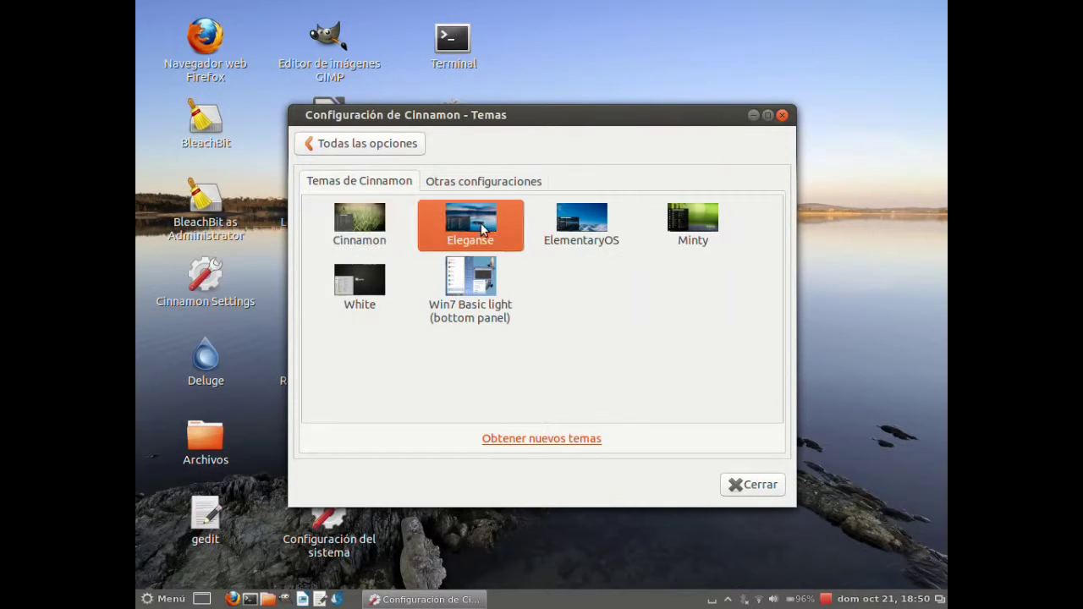
pyautogui.click(605, 222)
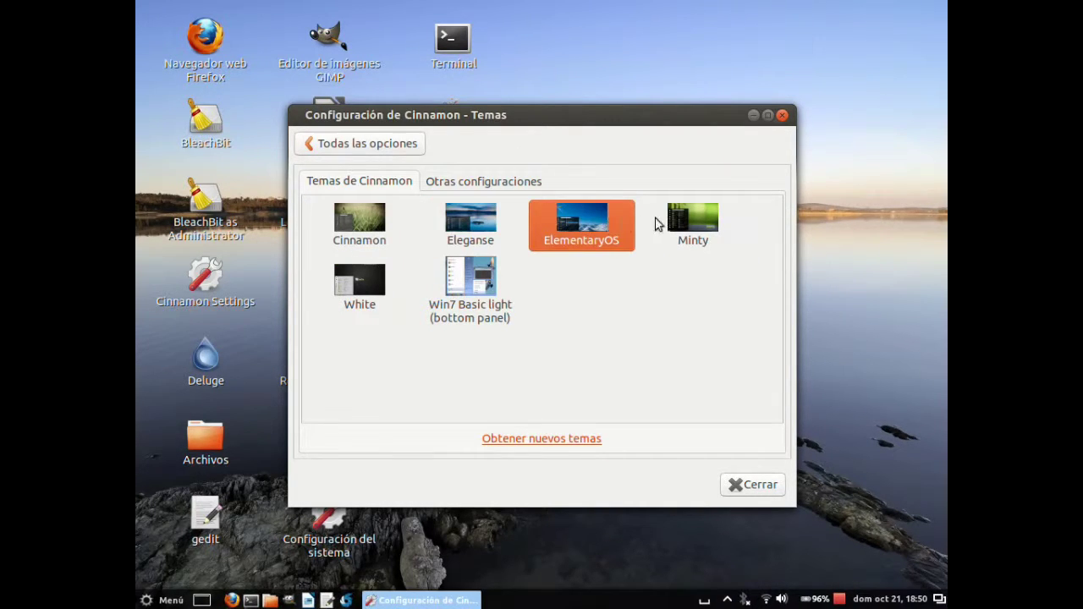
pyautogui.click(699, 219)
pyautogui.click(381, 286)
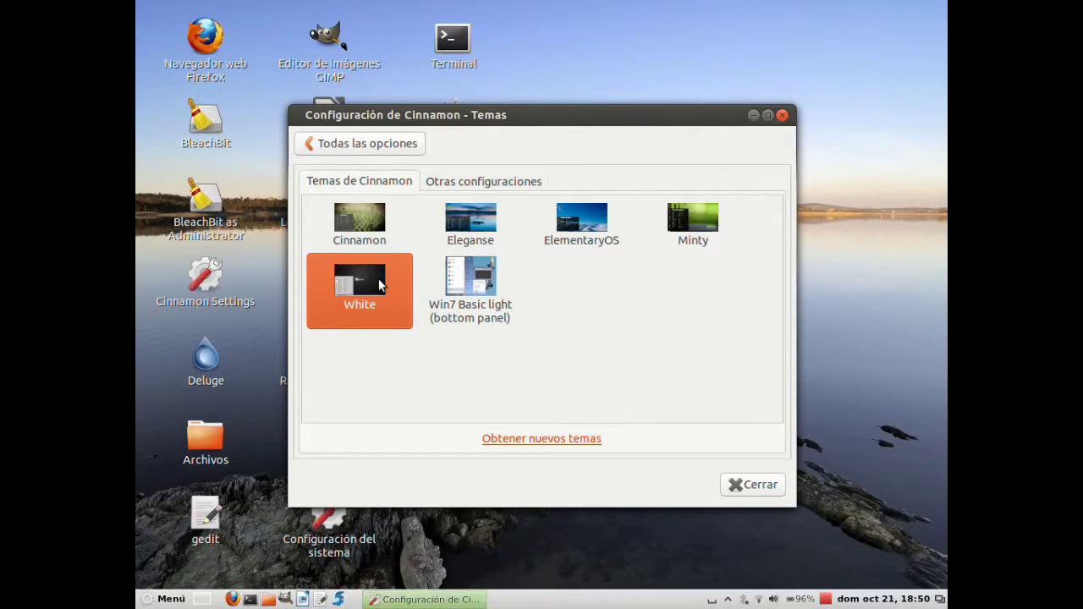
pyautogui.click(455, 276)
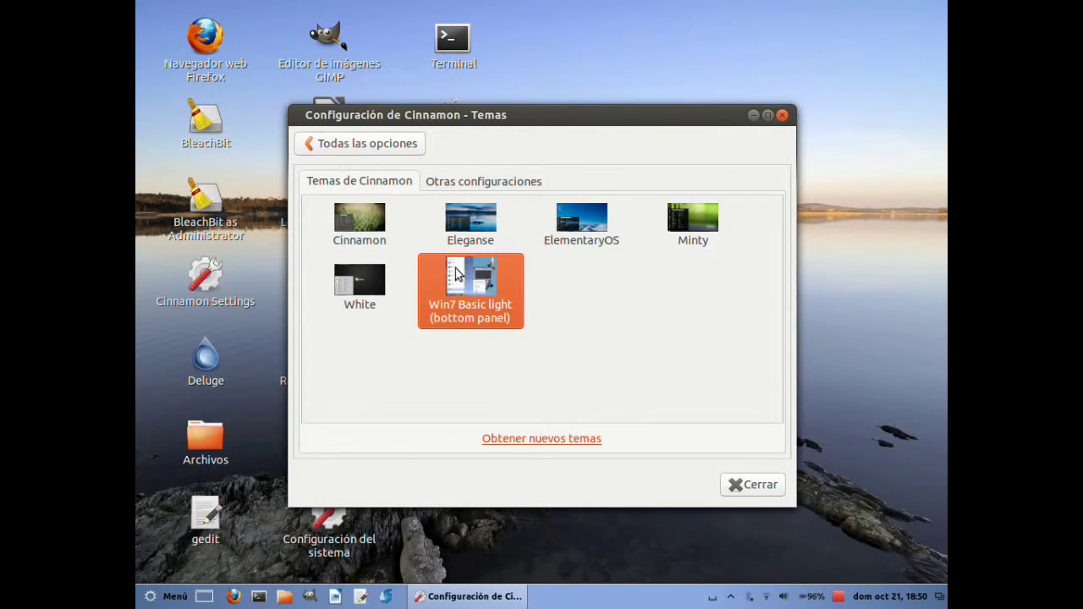
pyautogui.click(363, 237)
pyautogui.click(375, 156)
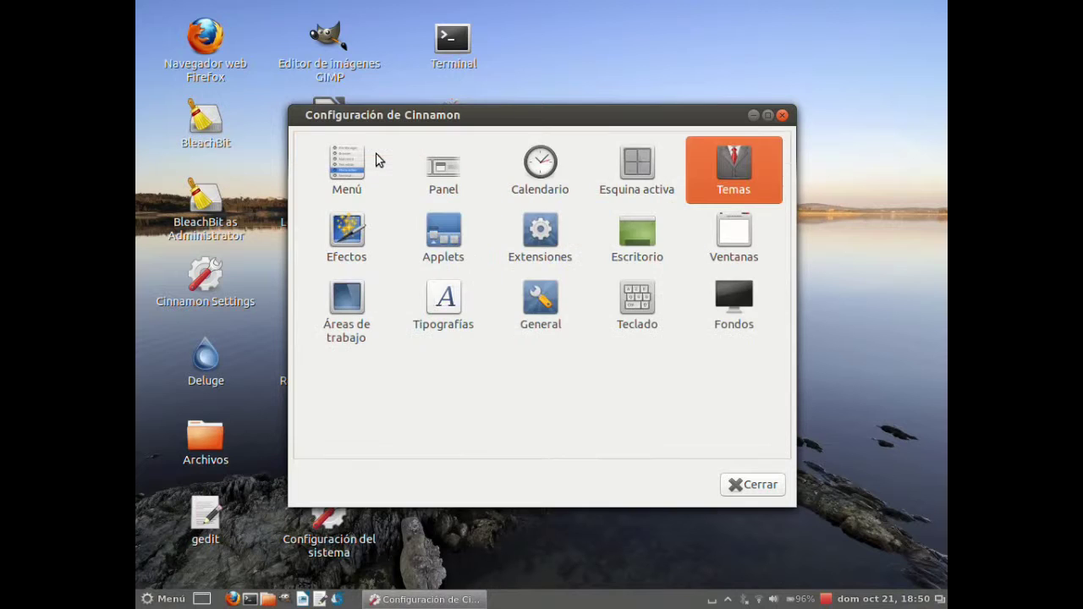
# - Review the desktop effects settings and the list of available applets, and return to the settings overview
pyautogui.click(360, 228)
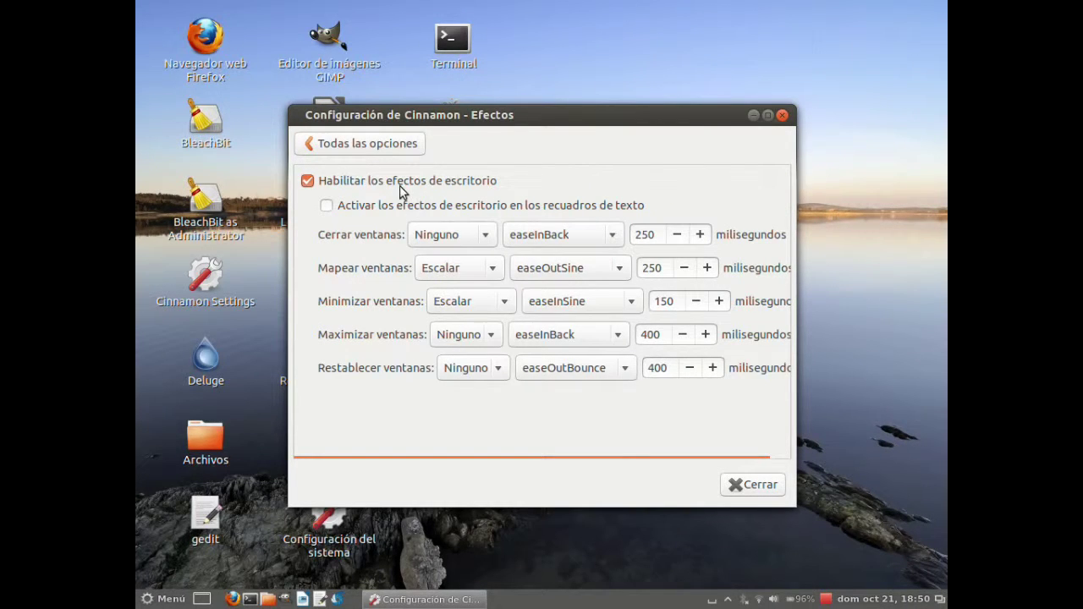
pyautogui.click(387, 145)
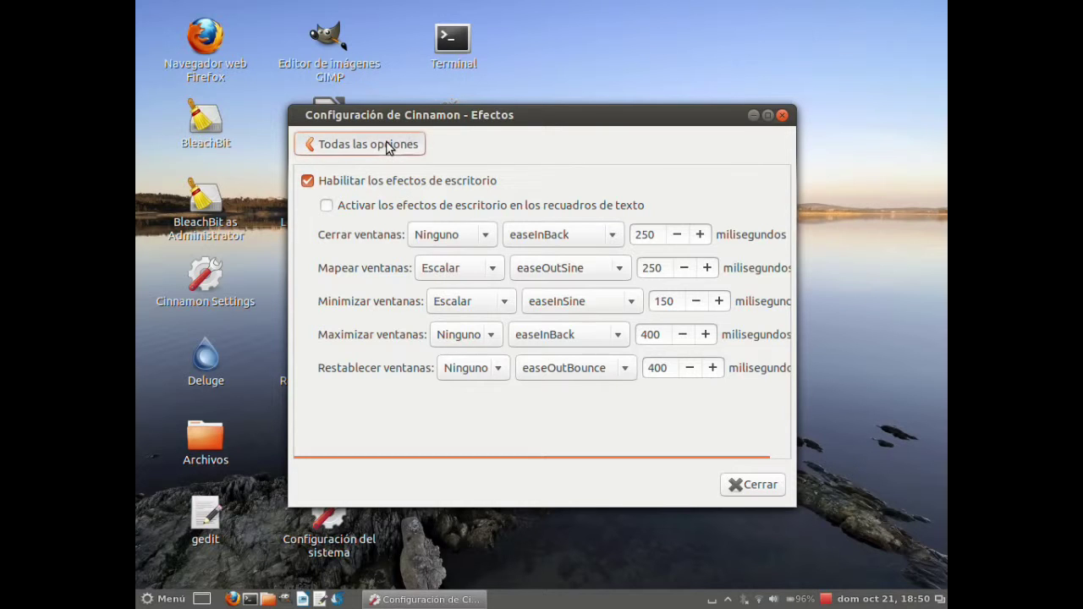
pyautogui.click(439, 237)
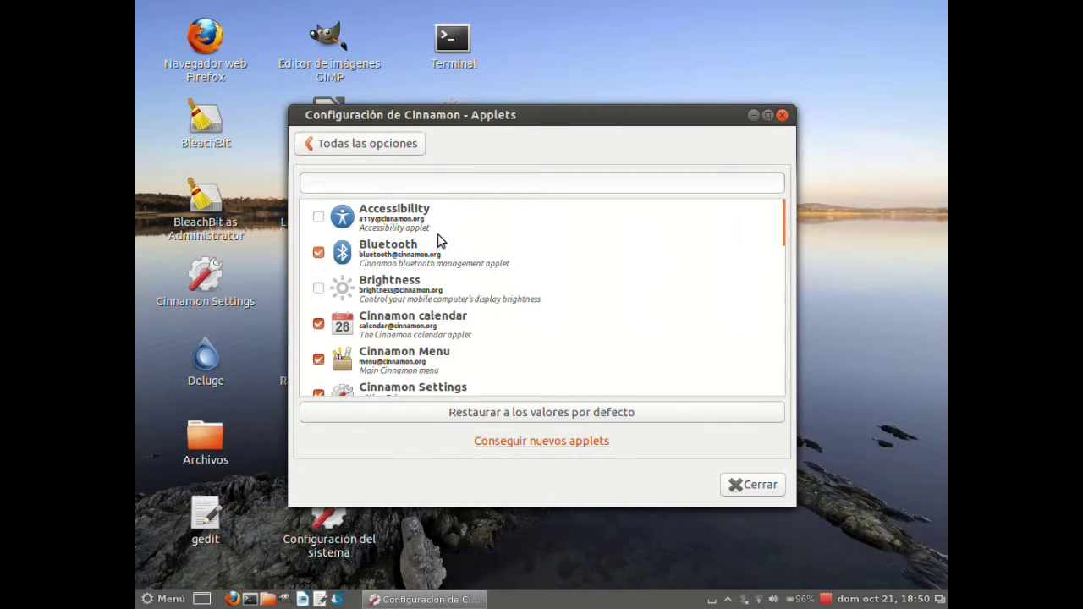
pyautogui.moveTo(789, 223); pyautogui.dragTo(803, 203)
pyautogui.click(395, 154)
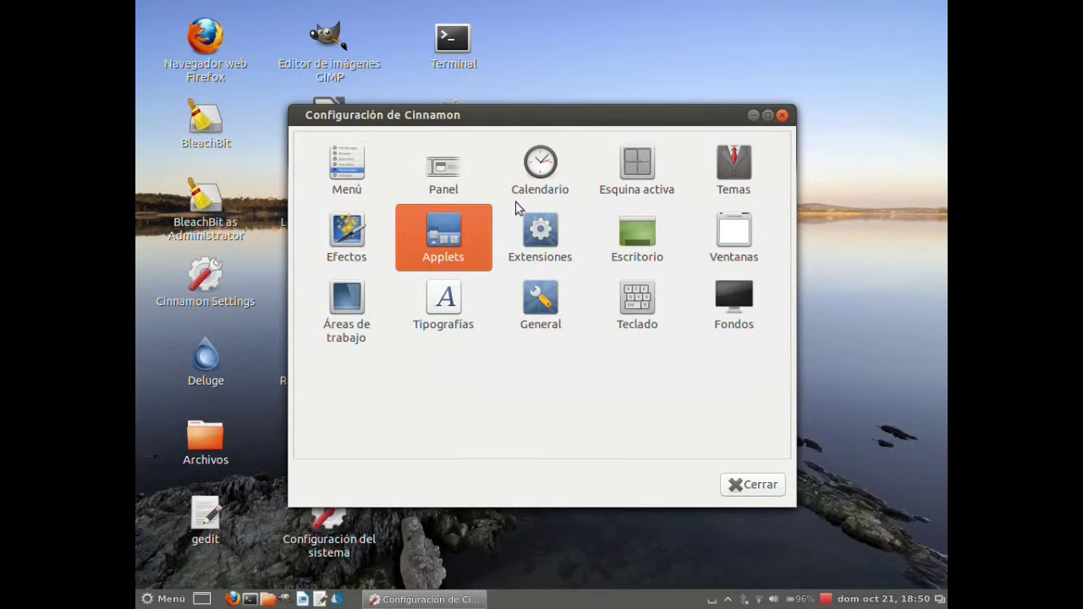
# - View the Extensiones and Escritorio settings and return to the settings overview
pyautogui.click(547, 228)
pyautogui.click(367, 150)
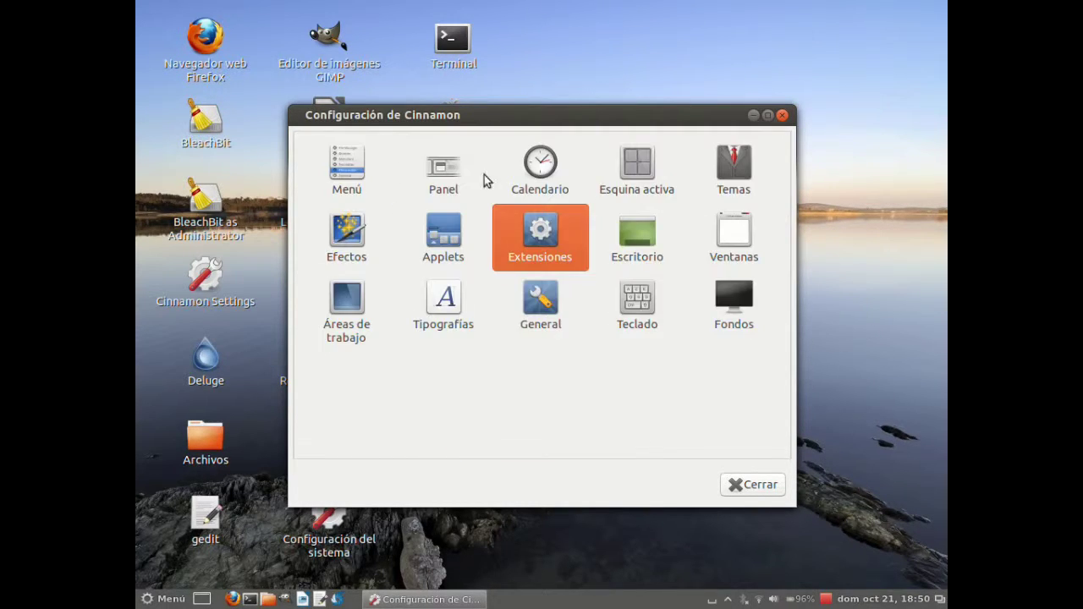
pyautogui.click(635, 234)
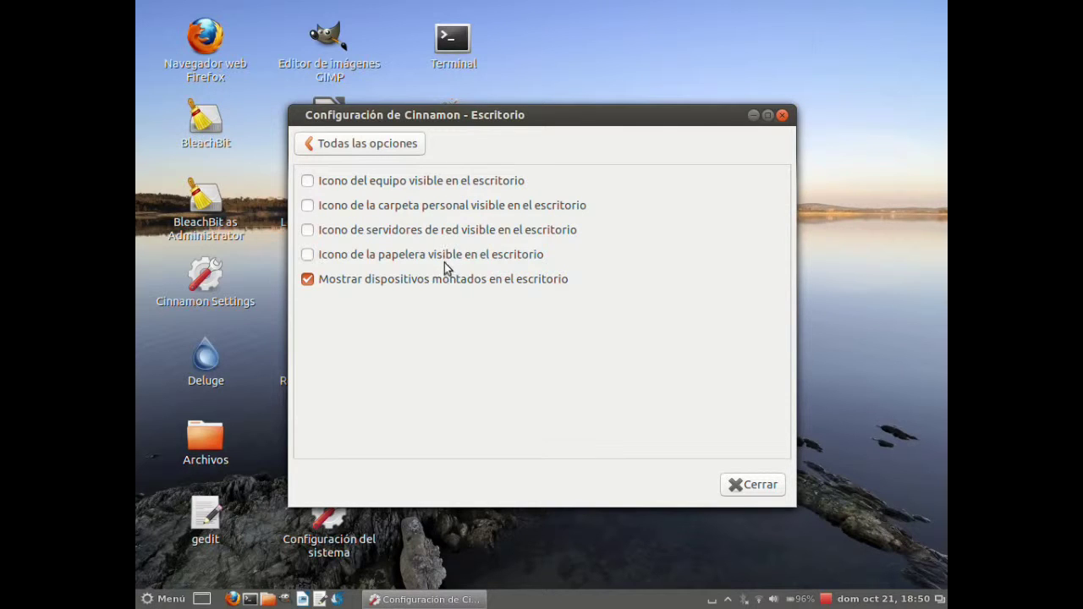
pyautogui.click(403, 148)
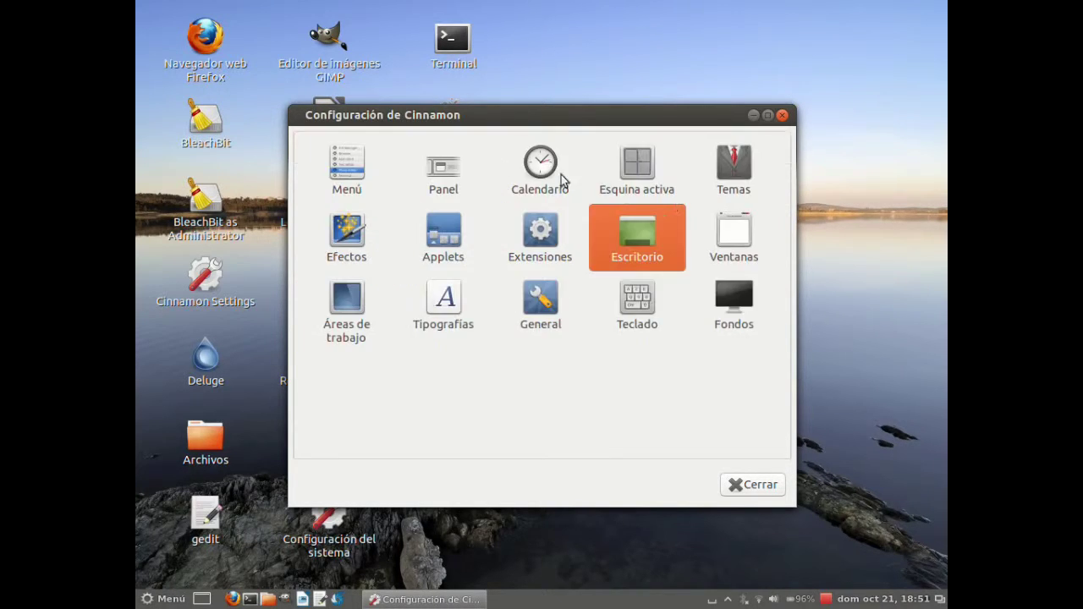
# - Review the Ventanas and Áreas de trabajo settings and return to the settings overview
pyautogui.click(732, 232)
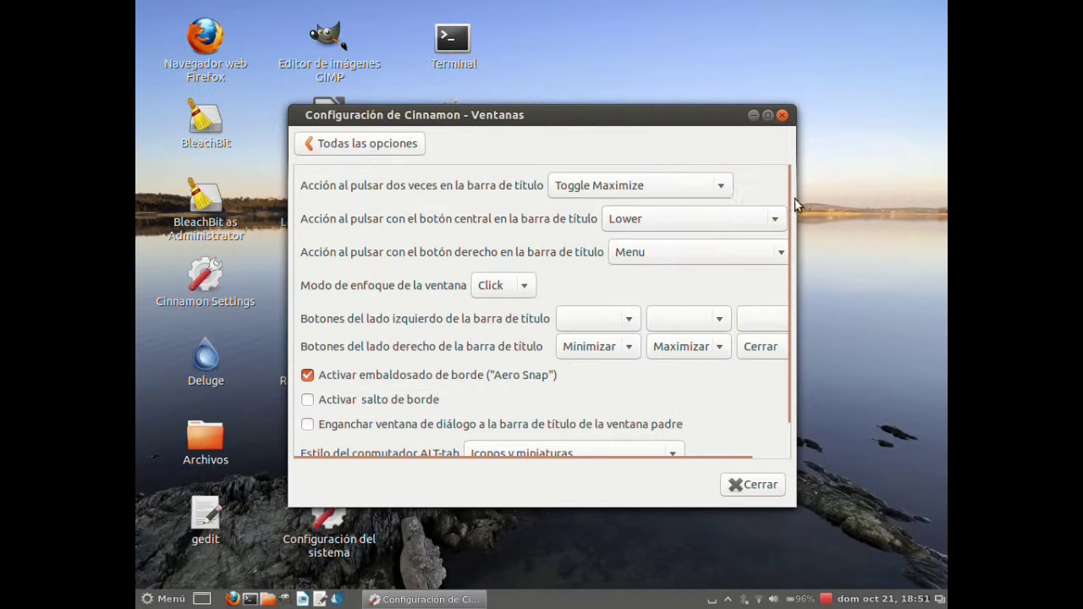
pyautogui.moveTo(796, 192)
pyautogui.mouseDown()
pyautogui.moveTo(799, 246)
pyautogui.moveTo(798, 200)
pyautogui.mouseUp()
pyautogui.click(406, 151)
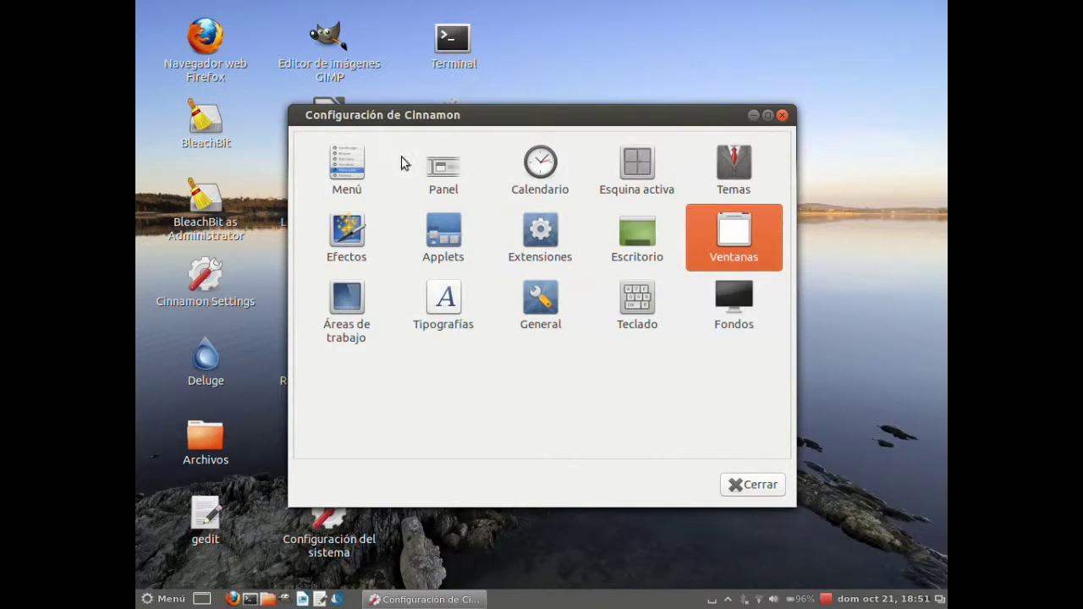
pyautogui.click(355, 291)
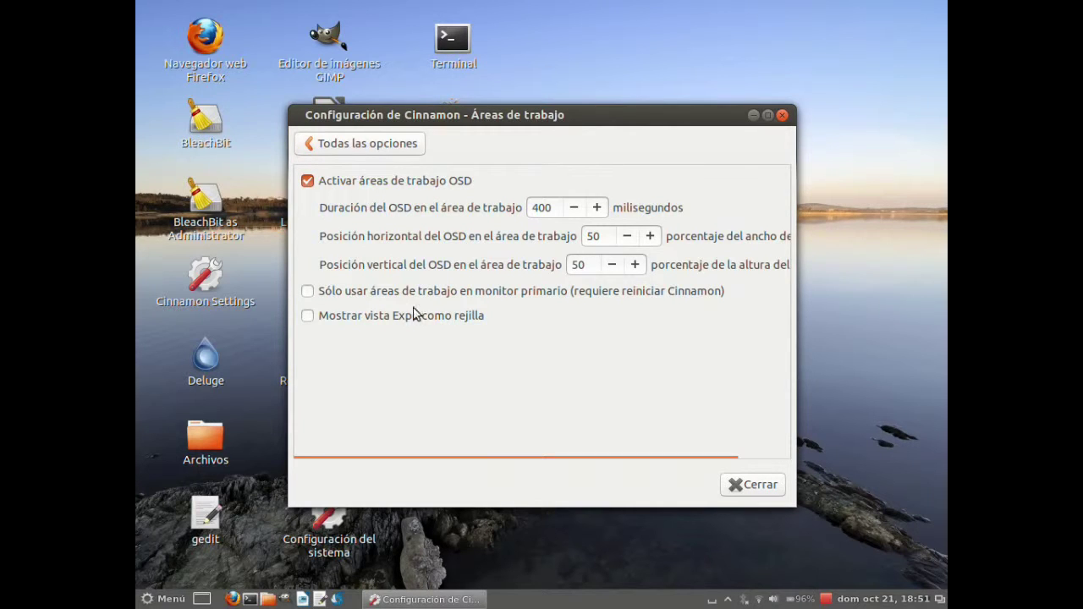
pyautogui.click(389, 150)
# - View the Tipografías and General settings and return to the settings overview
pyautogui.click(439, 338)
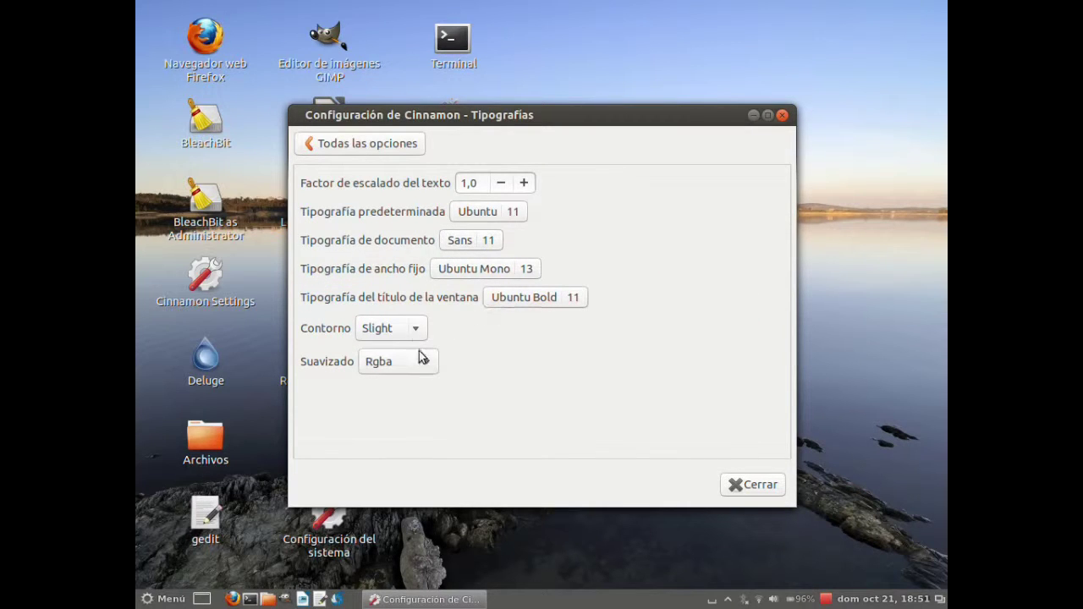
pyautogui.click(385, 144)
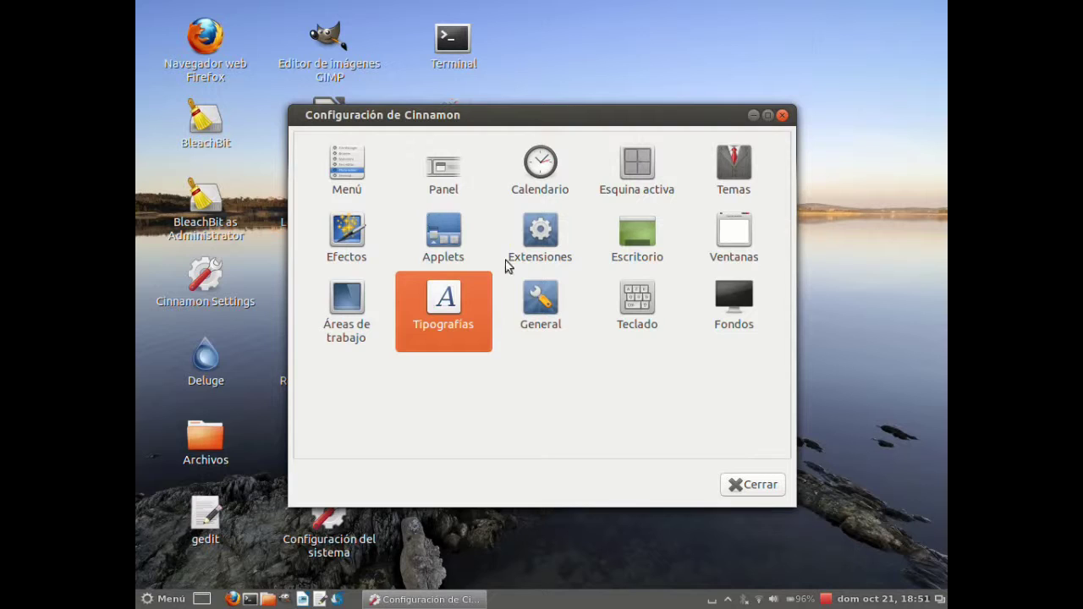
pyautogui.click(541, 304)
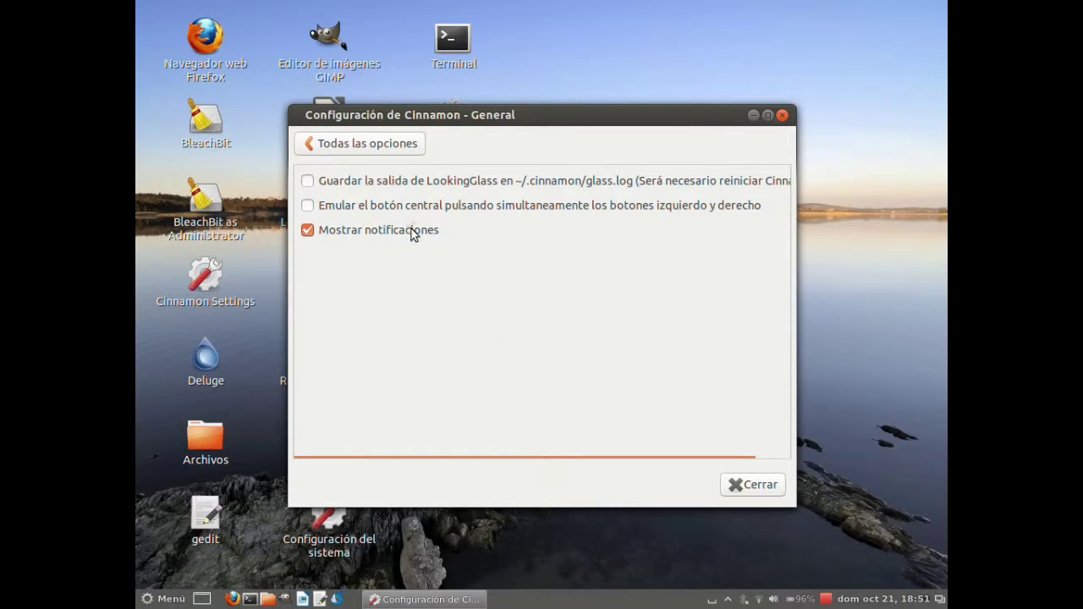
pyautogui.click(401, 147)
# - Review the Teclado typing options and keyboard shortcuts, and return to the settings overview
pyautogui.click(641, 311)
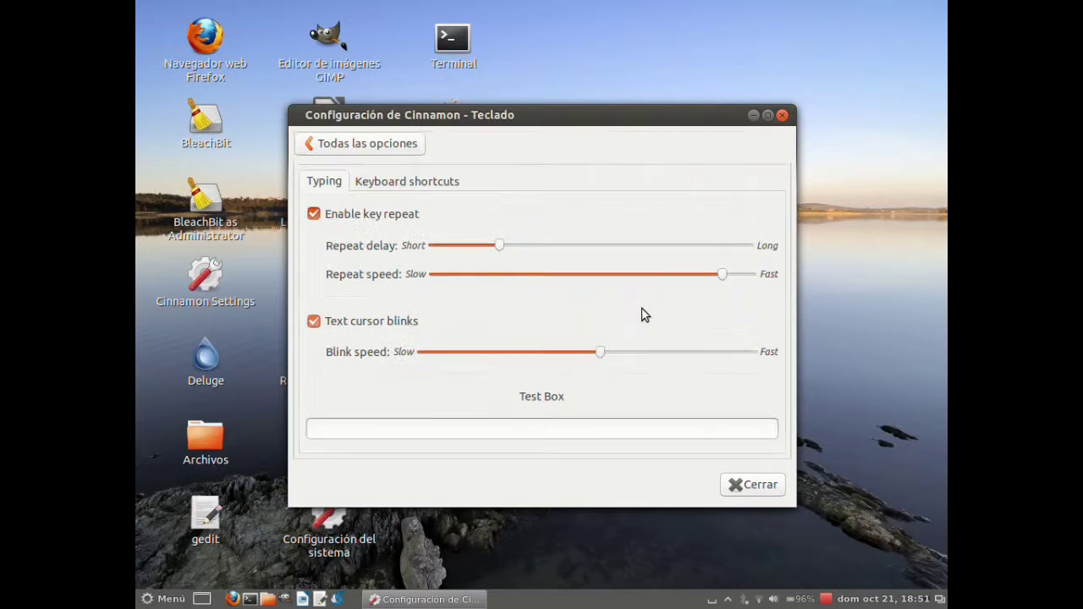
pyautogui.click(446, 189)
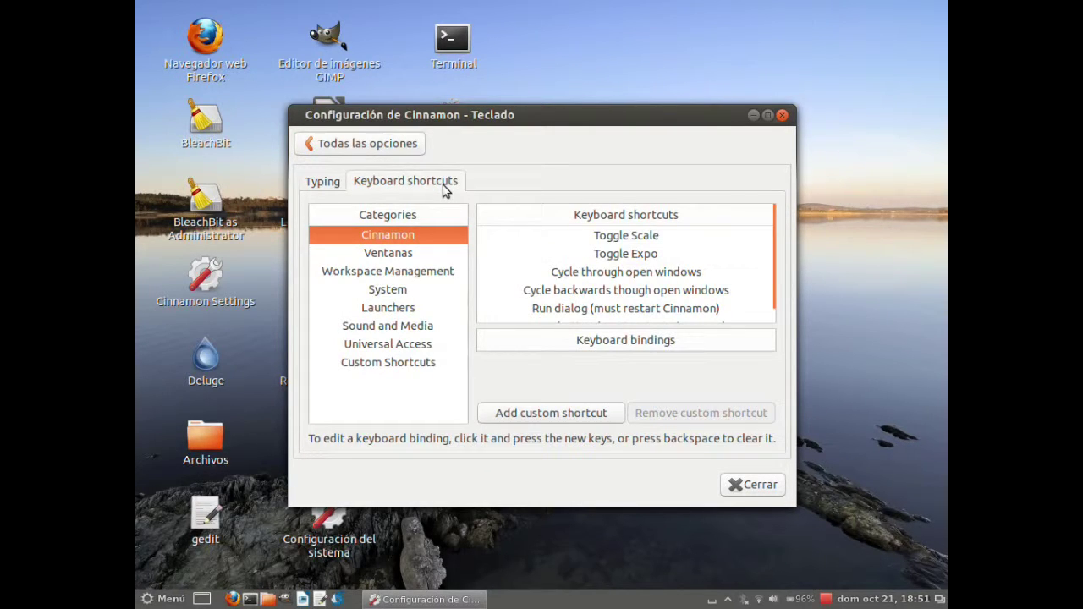
pyautogui.click(370, 147)
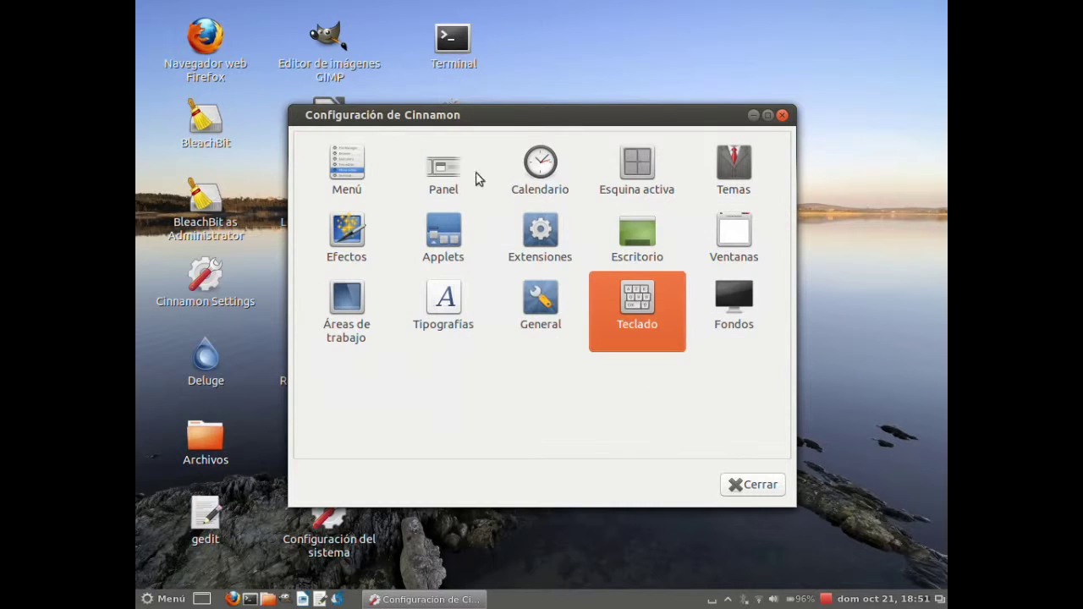
# - Open the Fondos settings and look through the available desktop wallpapers down to the end of the list
pyautogui.click(732, 295)
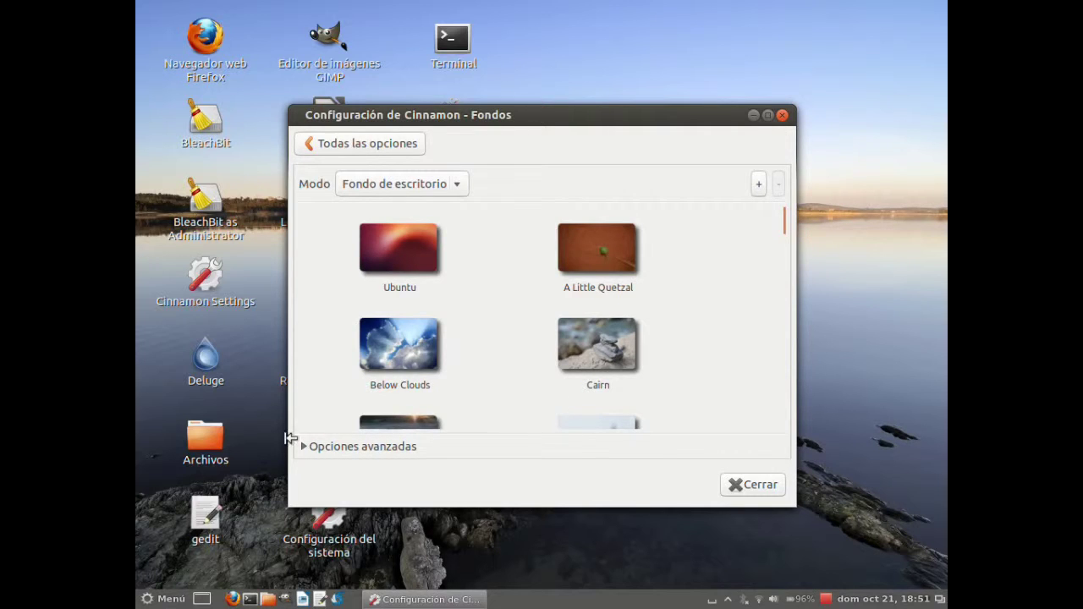
pyautogui.scroll(-3, 452, 308)
pyautogui.scroll(-3, 480, 290)
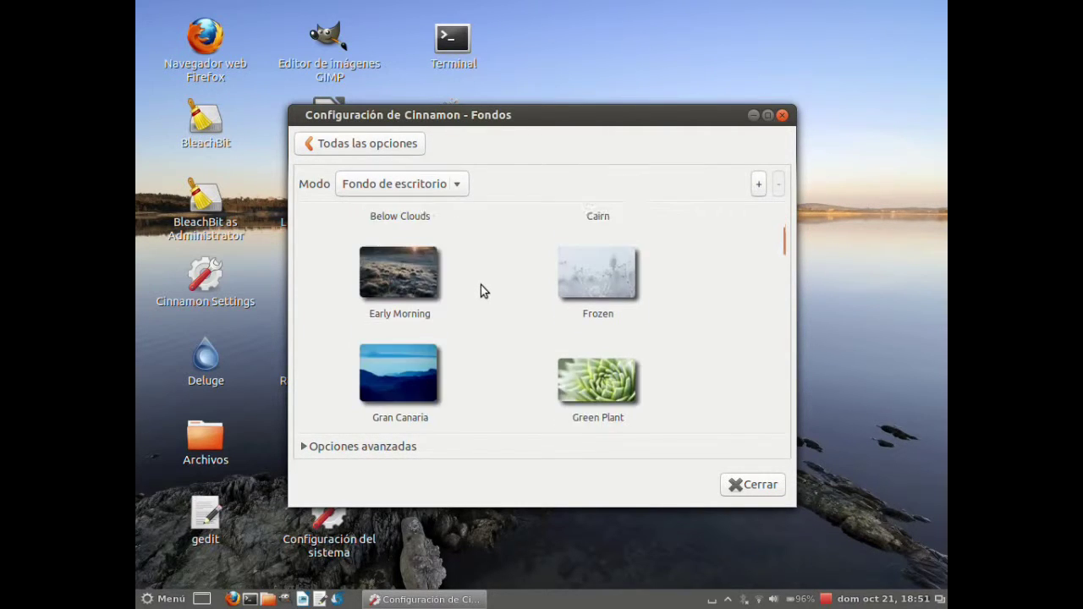
pyautogui.scroll(-10, 481, 290)
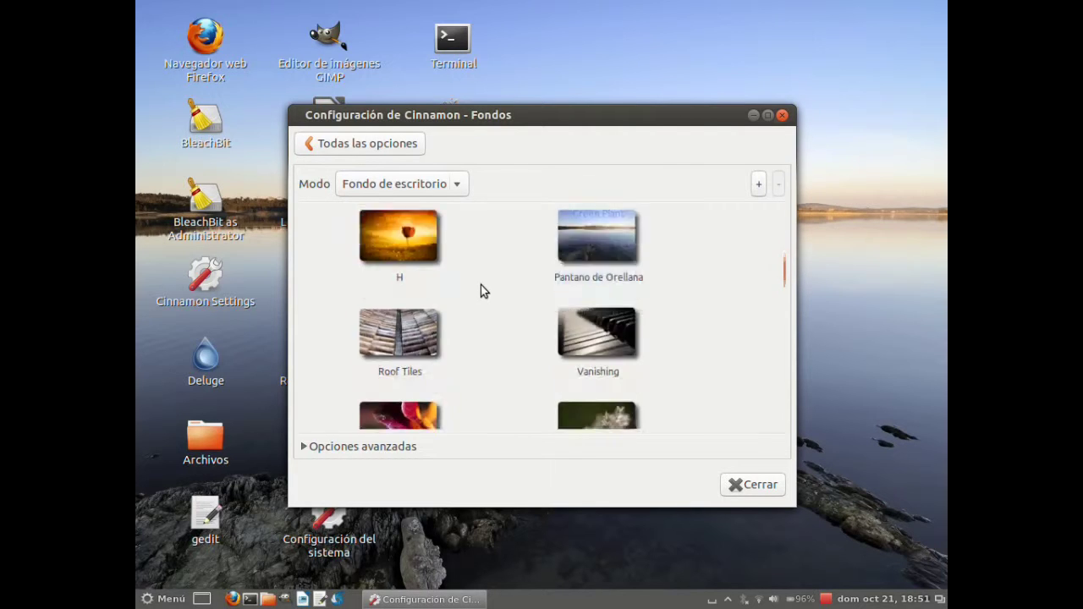
pyautogui.scroll(-15, 481, 290)
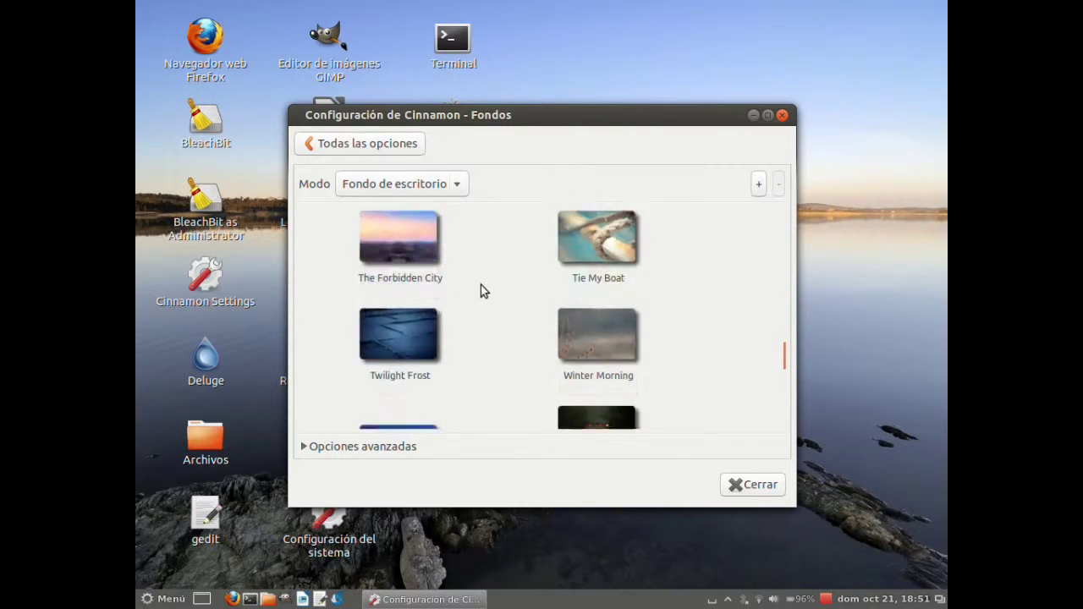
pyautogui.scroll(-6, 480, 290)
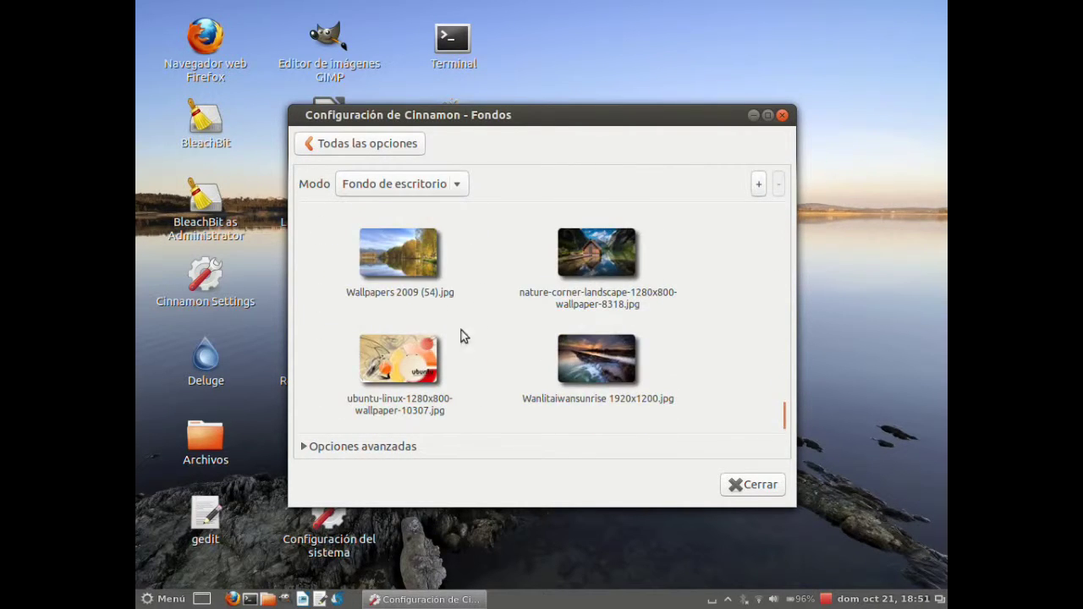
# - Expand the advanced background options, set Degradado to Horizontal and close the Cinnamon settings
pyautogui.click(318, 446)
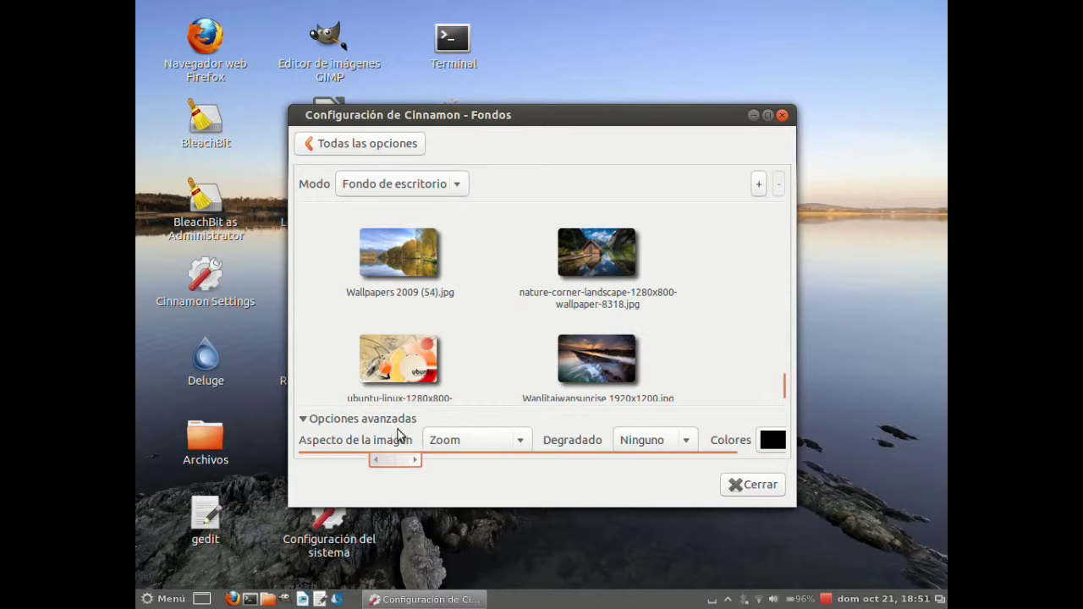
pyautogui.scroll(-2, 793, 389)
pyautogui.scroll(-1, 689, 438)
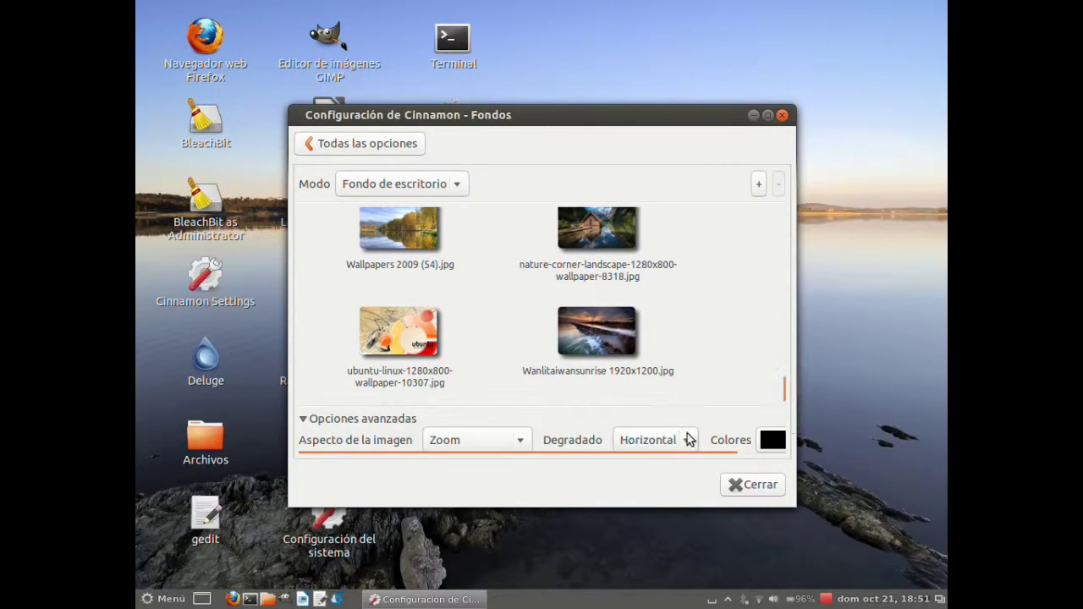
pyautogui.click(761, 486)
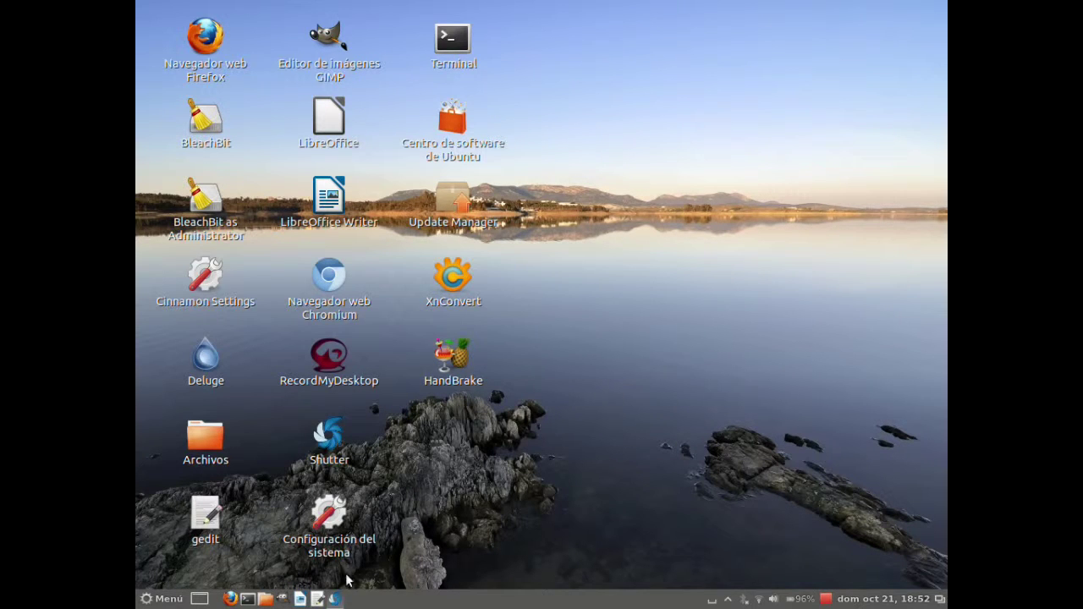
# - Open Configuración del sistema, look over its Personal, Hardware and Sistema categories, and close it
pyautogui.doubleClick(341, 539)
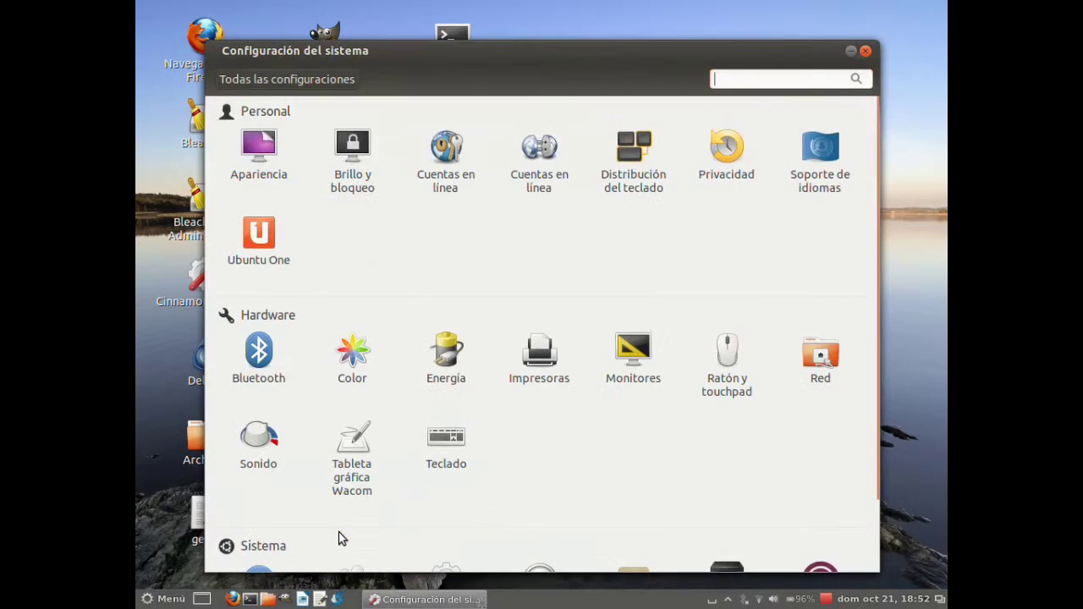
pyautogui.scroll(-3, 885, 203)
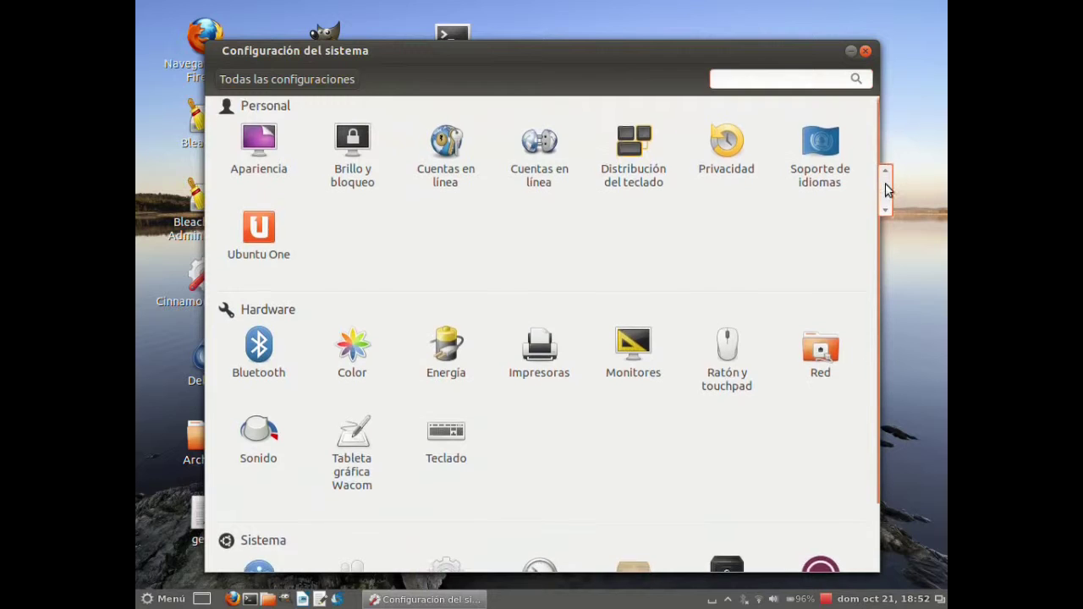
pyautogui.scroll(3, 905, 288)
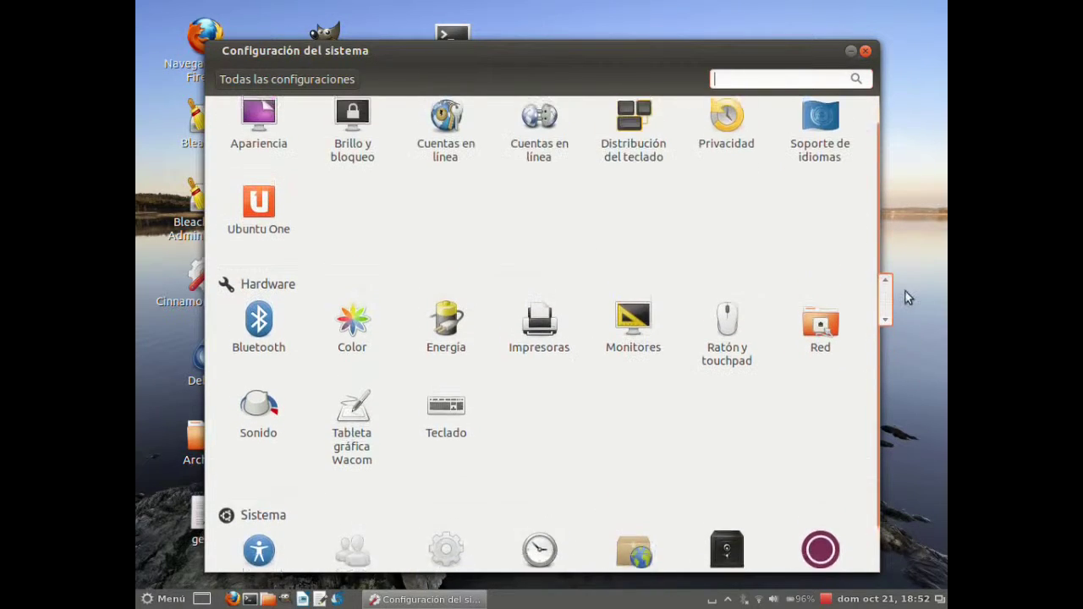
pyautogui.click(865, 51)
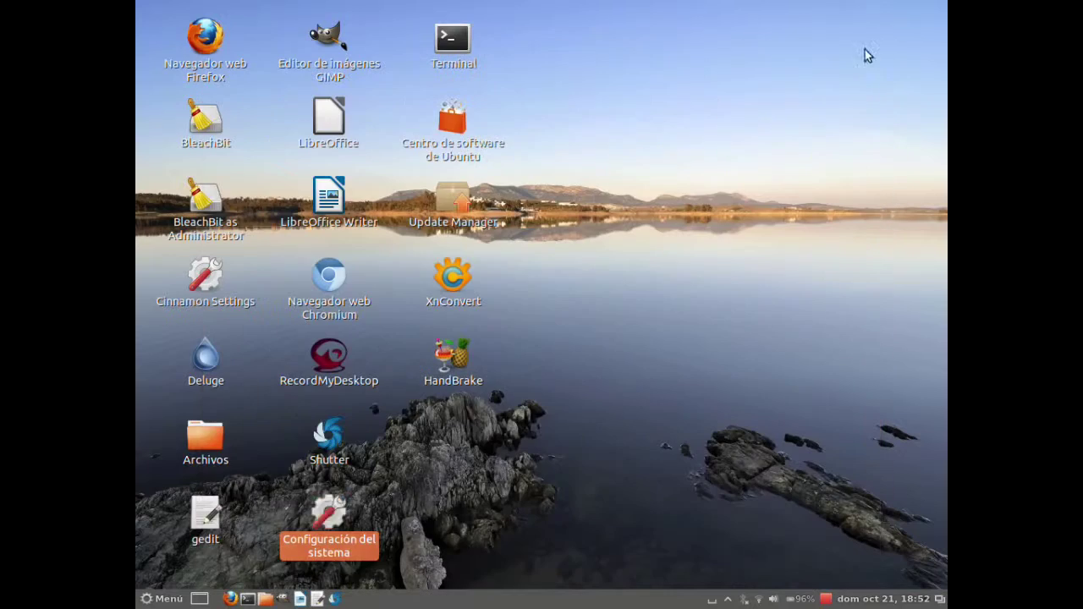
# - Clear the desktop icon selection, launch a terminal window from the panel and close it again
pyautogui.click(548, 538)
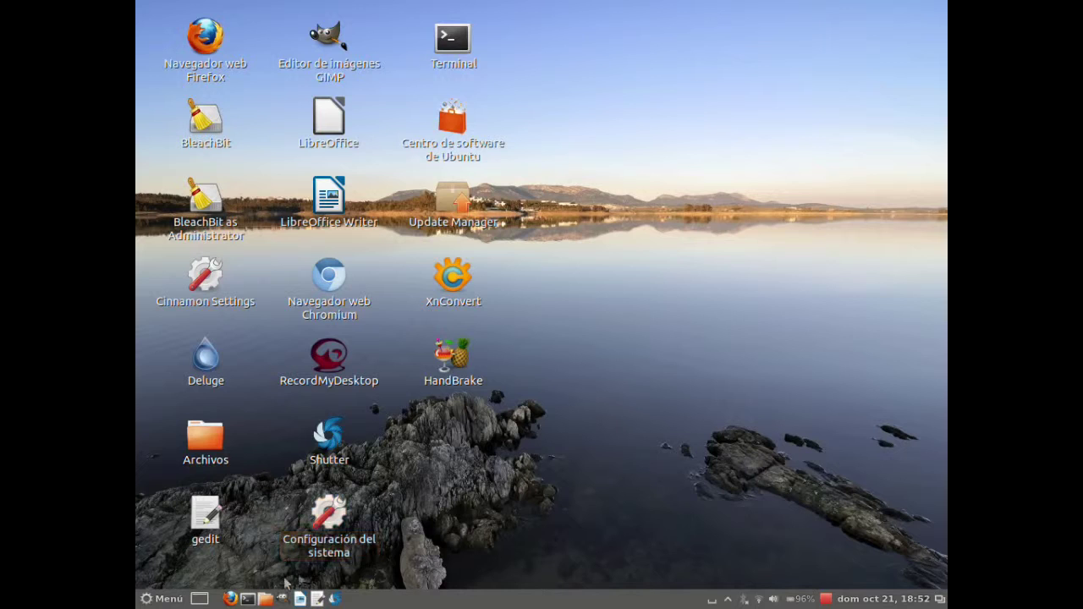
pyautogui.click(246, 599)
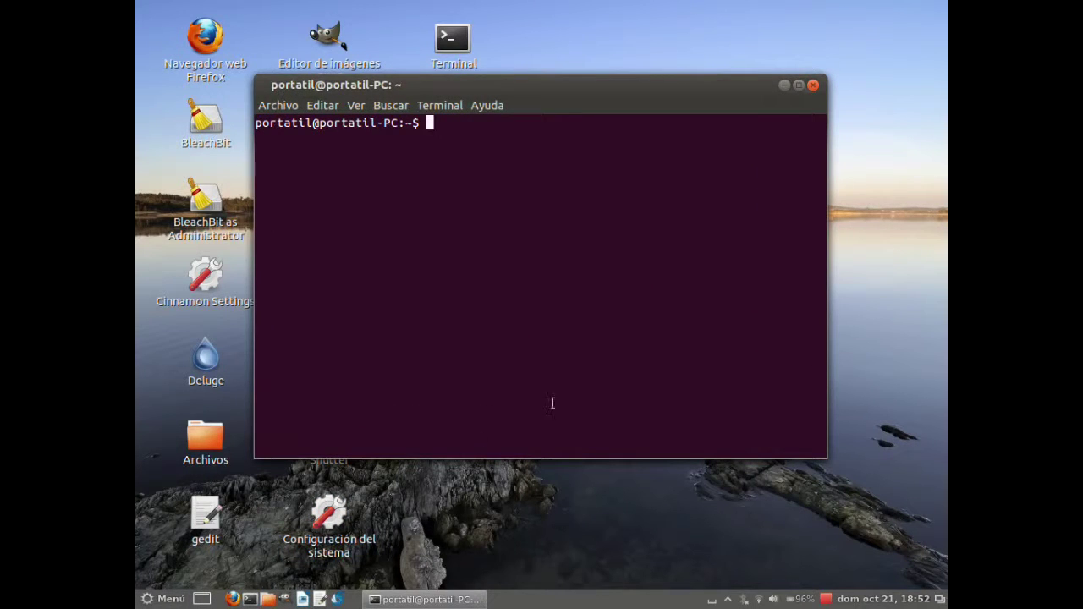
pyautogui.click(813, 86)
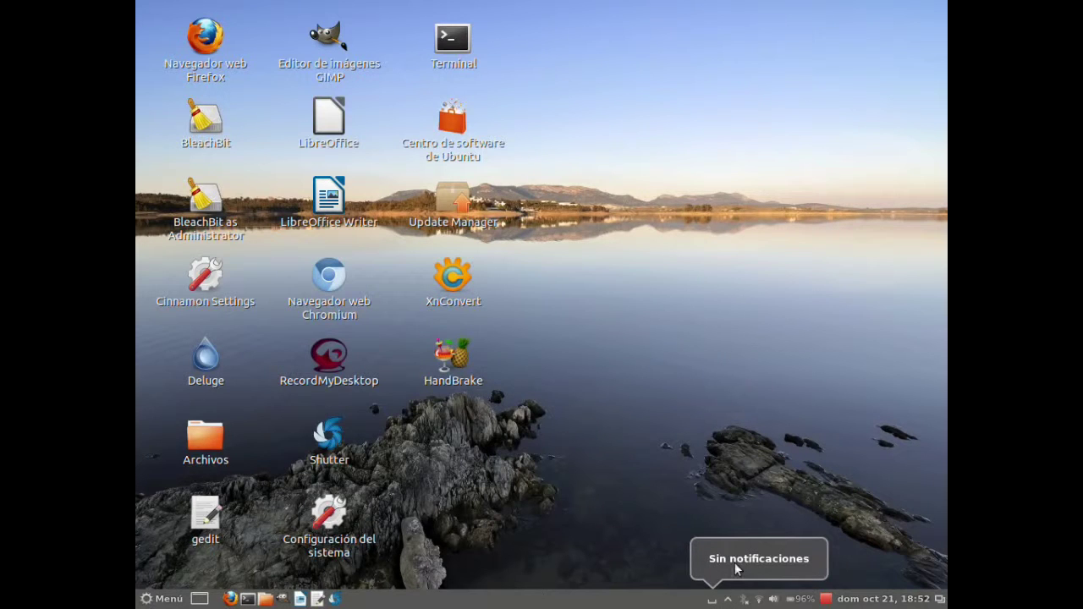
# - Examine the Ajustes and Resolver problema entries of the panel's settings menu and close the menu
pyautogui.rightClick(725, 600)
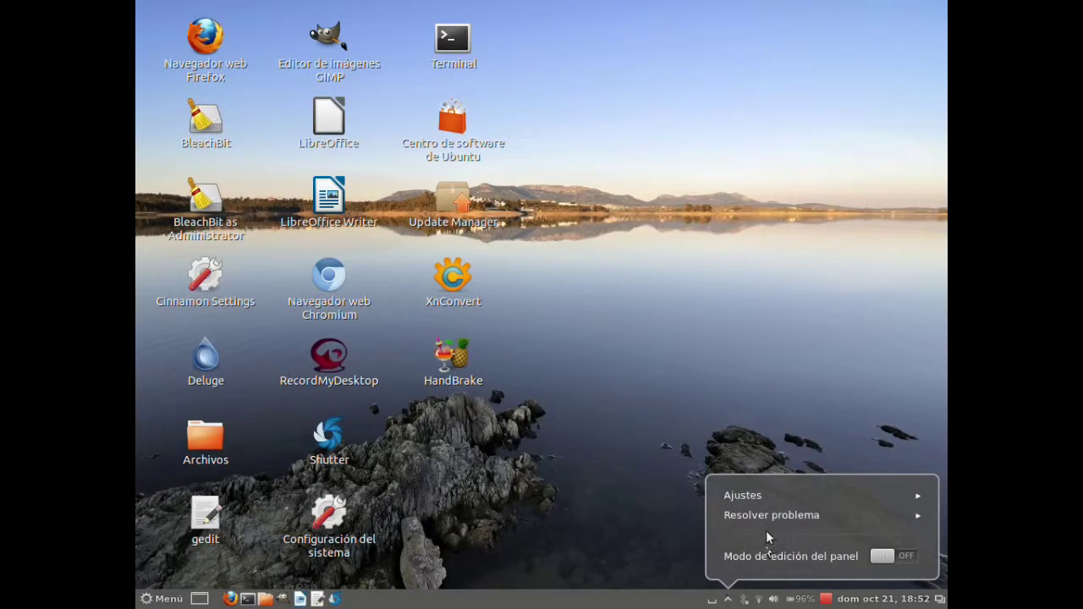
pyautogui.click(756, 496)
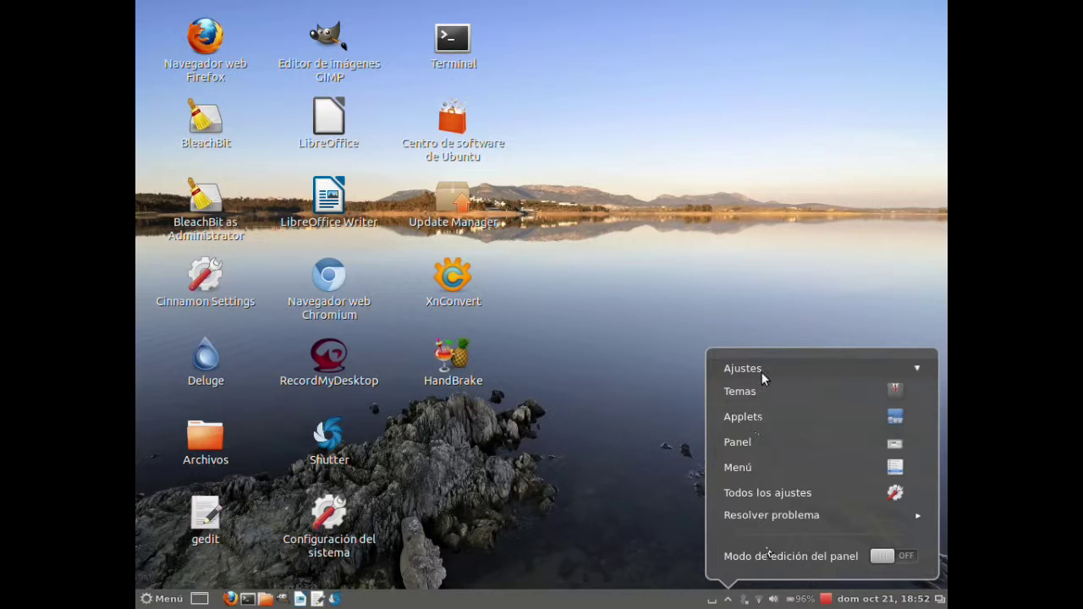
pyautogui.click(761, 517)
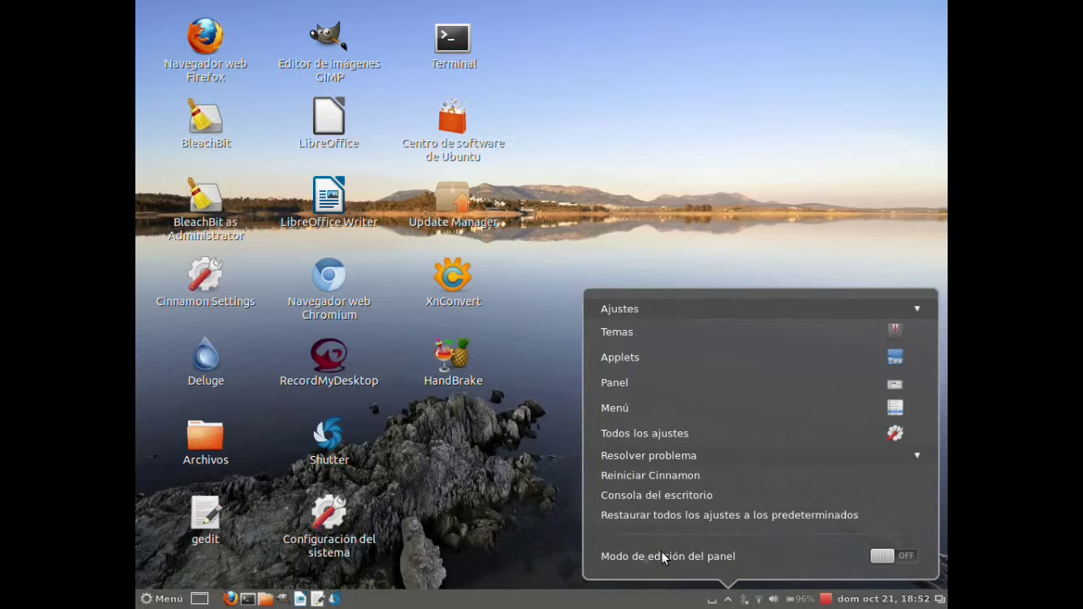
pyautogui.click(496, 541)
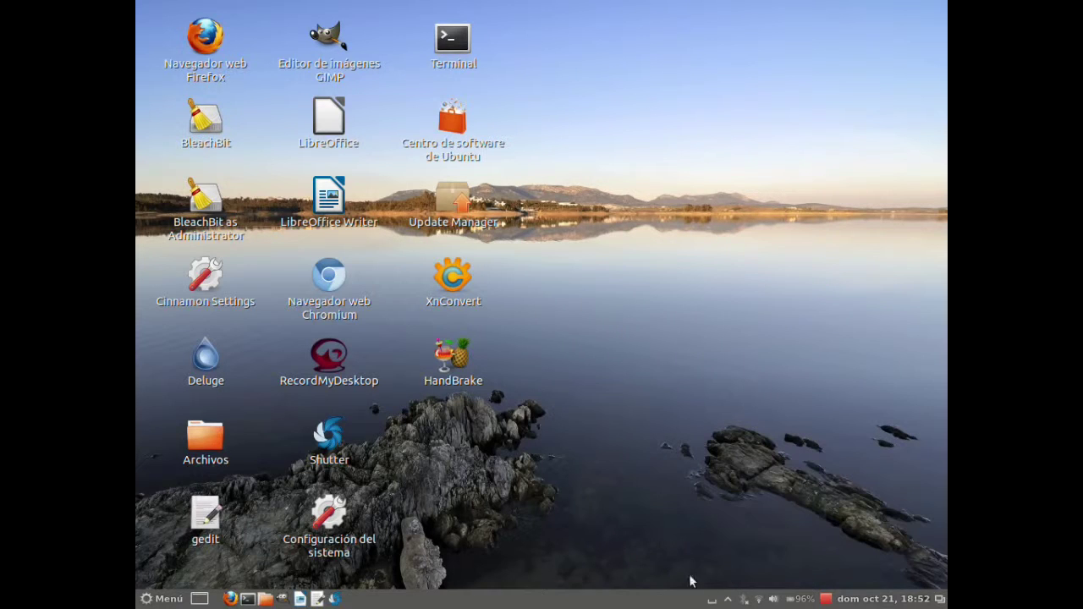
# - Check the network, sound and battery status menus on the desktop panel one after another
pyautogui.click(759, 600)
pyautogui.click(758, 601)
pyautogui.click(772, 598)
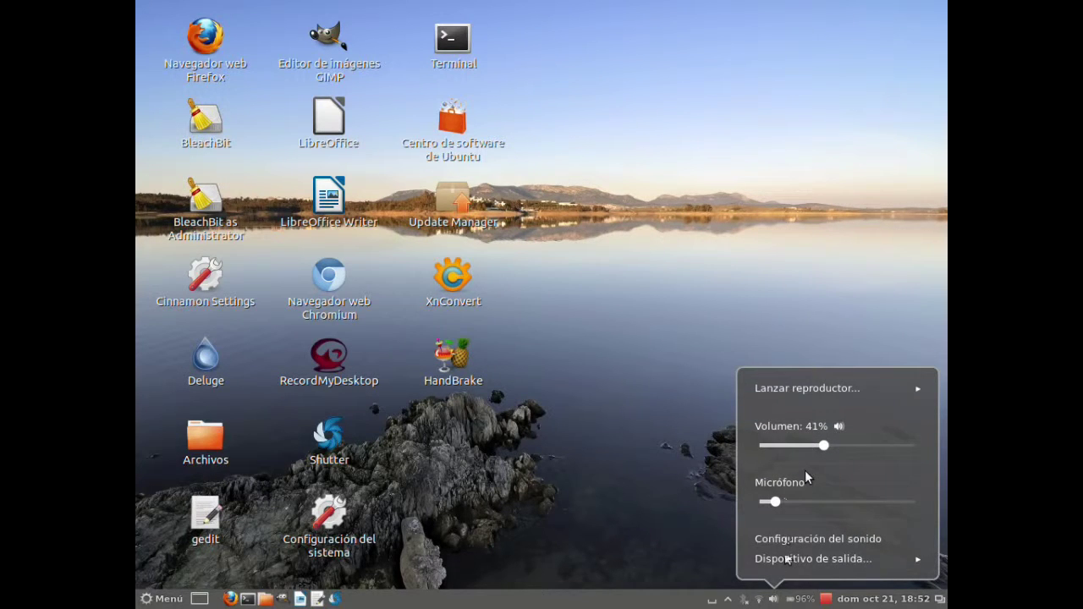
pyautogui.click(793, 600)
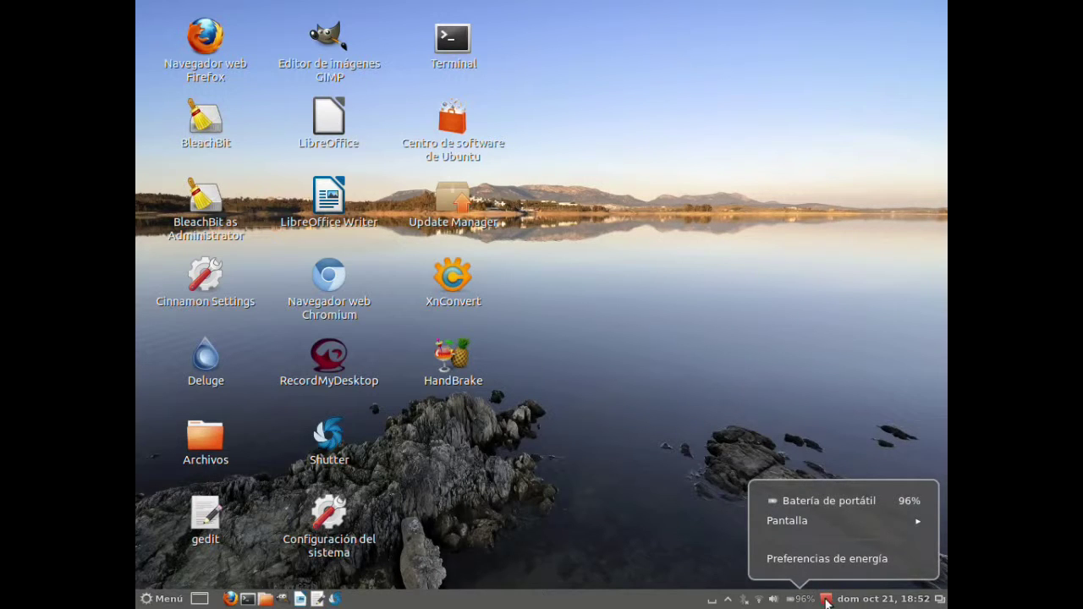
# - Open the panel calendar, advance it by one month and close it
pyautogui.click(855, 601)
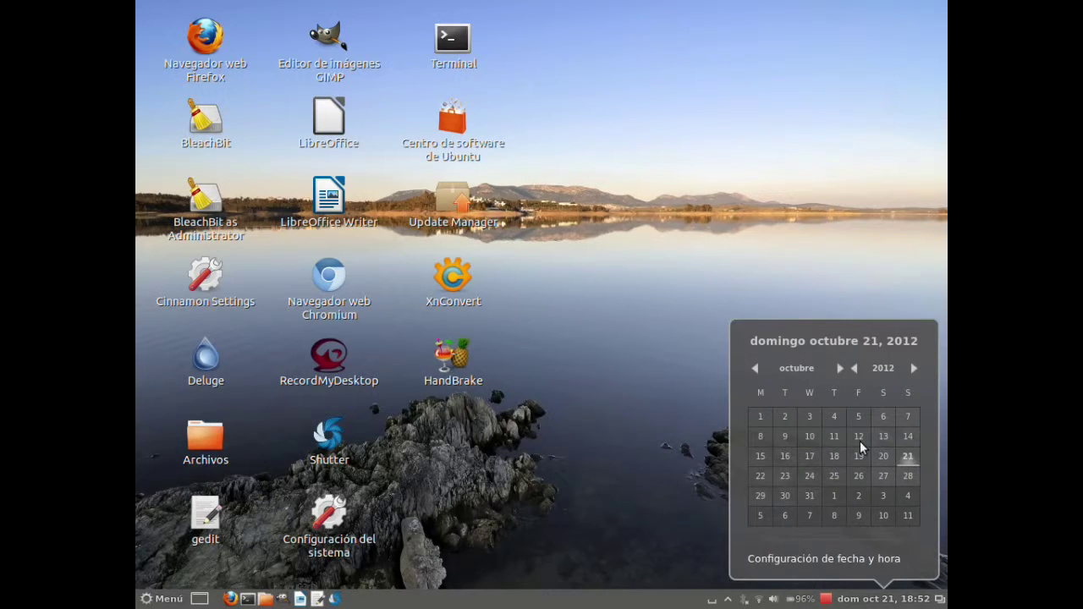
pyautogui.click(838, 368)
pyautogui.click(541, 423)
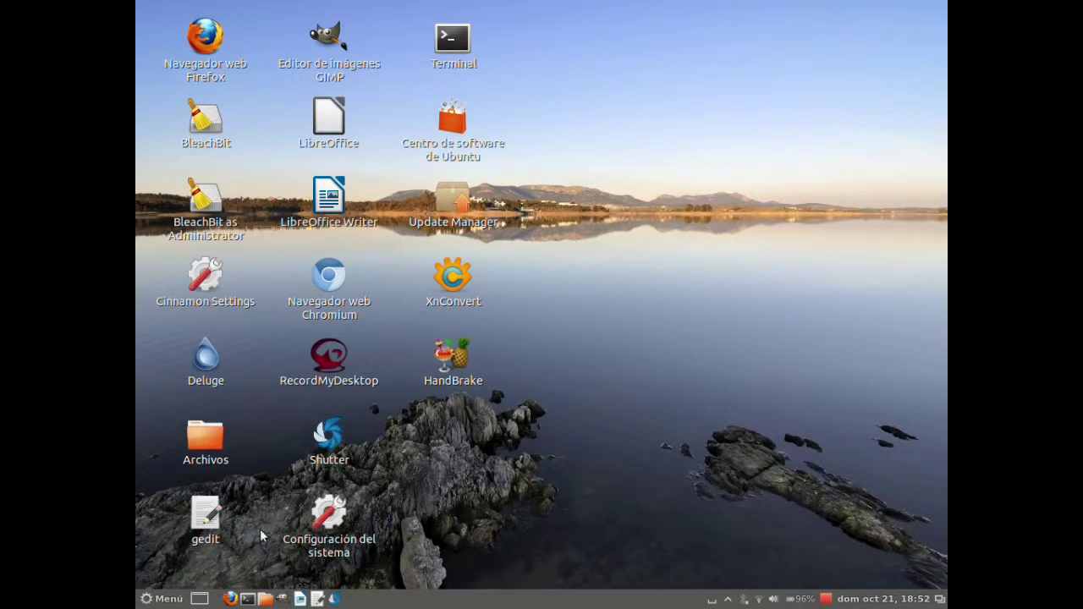
# - View the desktop's context menu, dismiss it and open the home folder in the file manager
pyautogui.rightClick(663, 387)
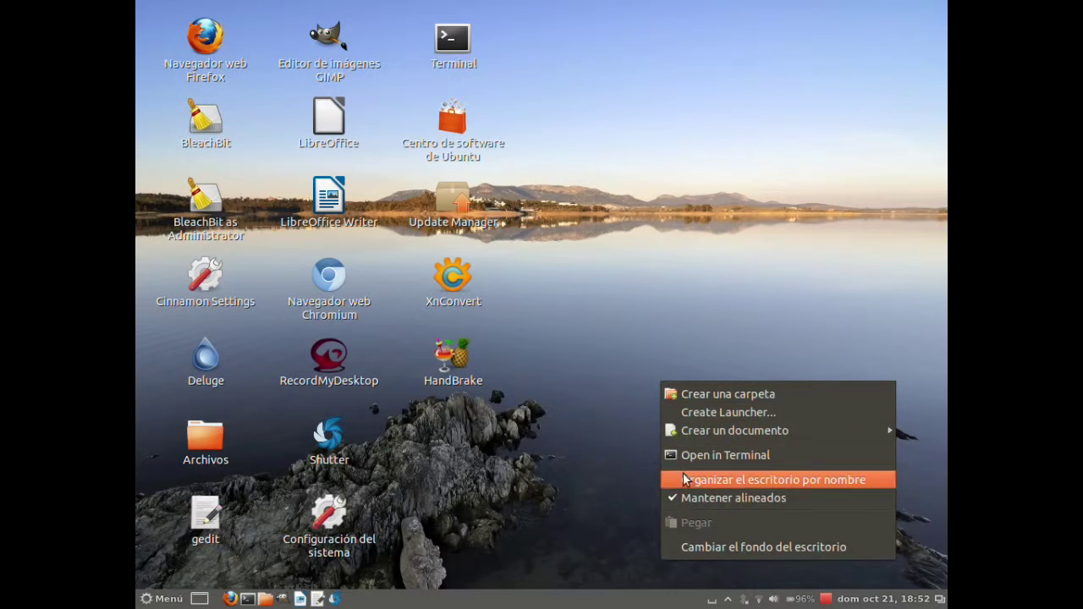
pyautogui.click(621, 398)
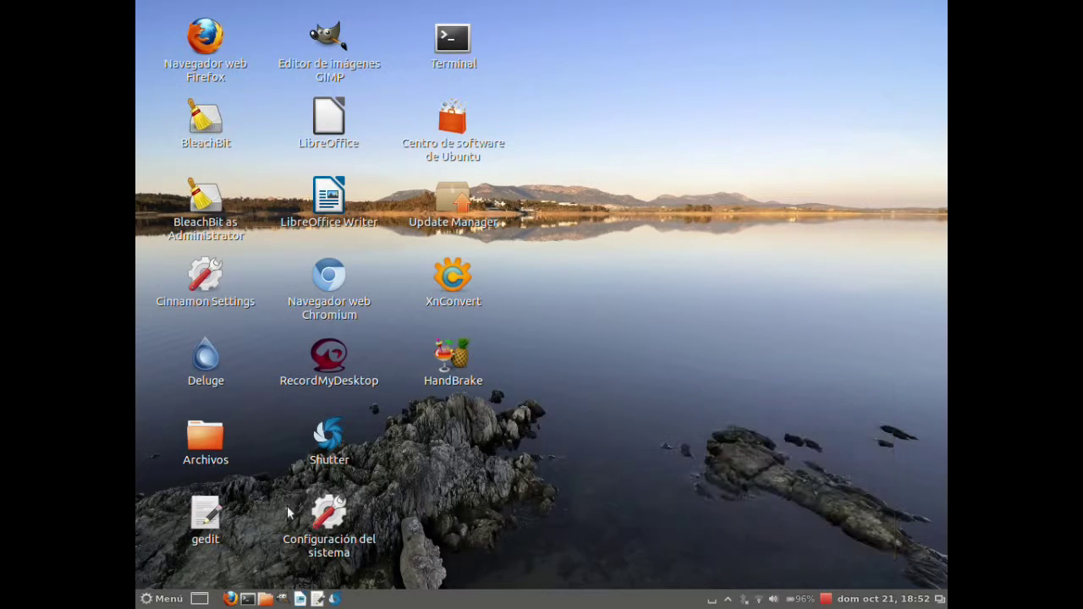
pyautogui.click(265, 598)
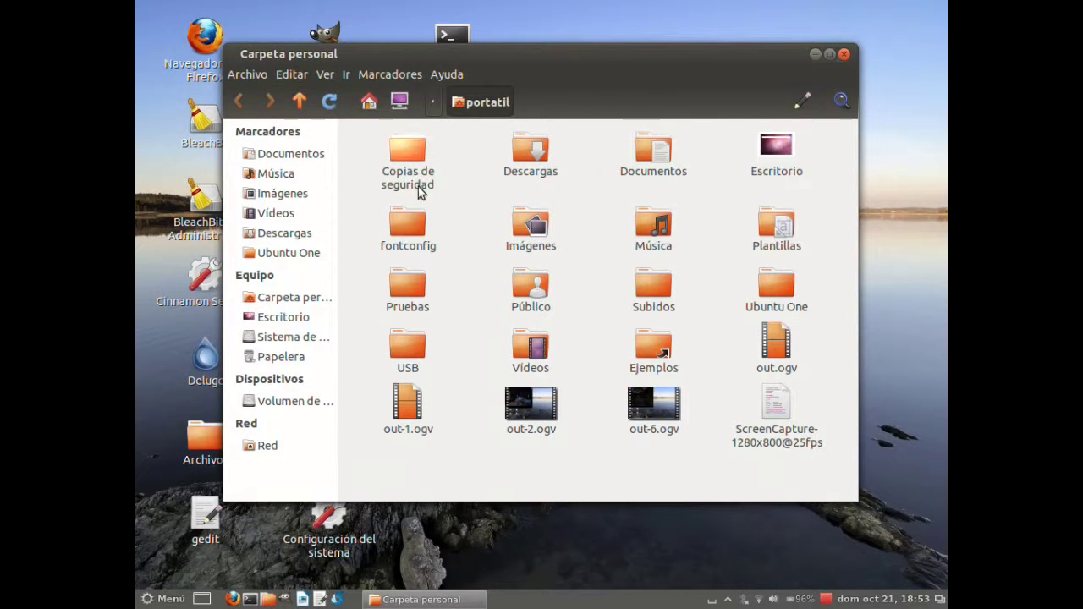
# - Look through the file manager's Marcadores, Ver and Editar menus and close the home folder window
pyautogui.click(391, 74)
pyautogui.click(381, 74)
pyautogui.click(324, 74)
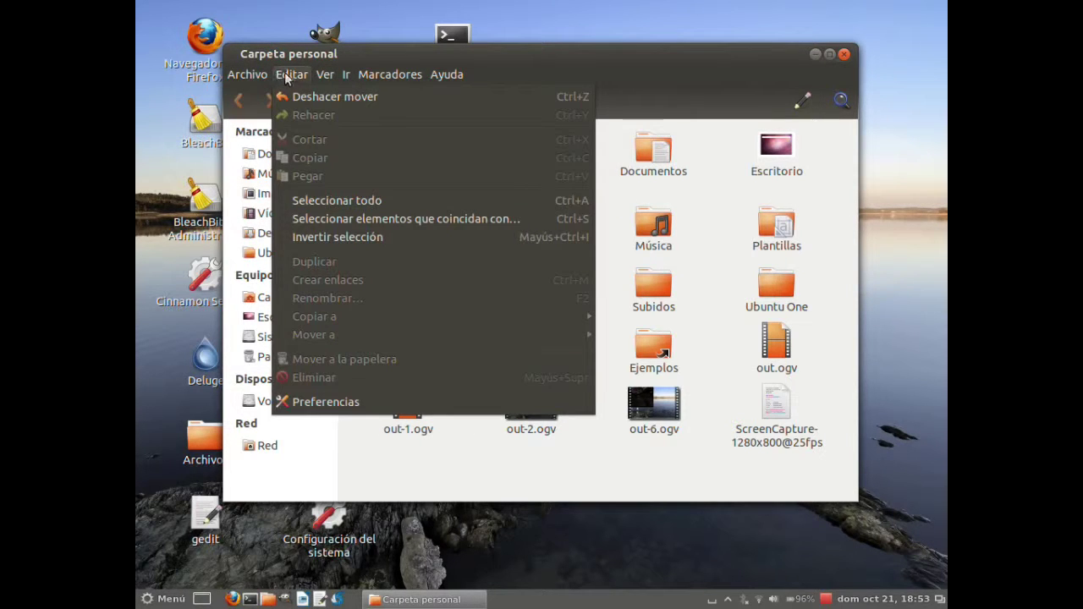
pyautogui.click(279, 74)
pyautogui.click(323, 76)
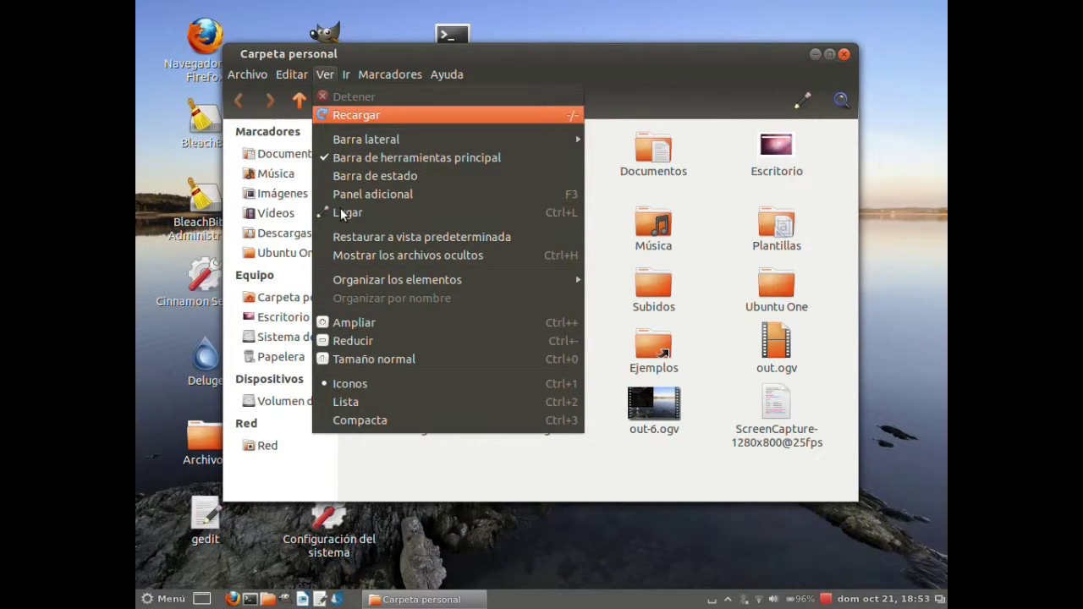
pyautogui.click(411, 470)
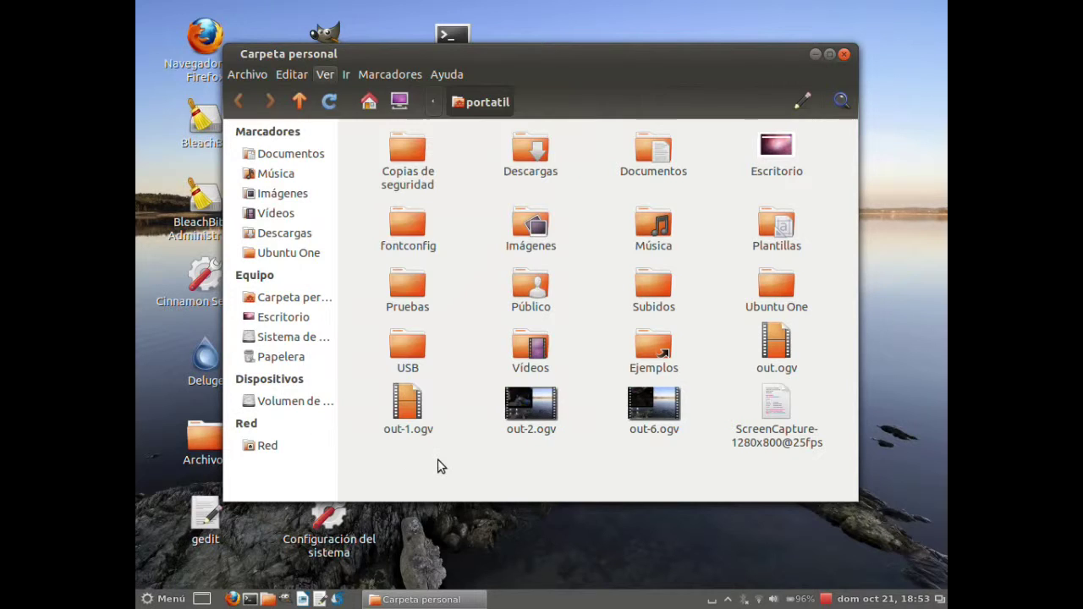
pyautogui.click(843, 55)
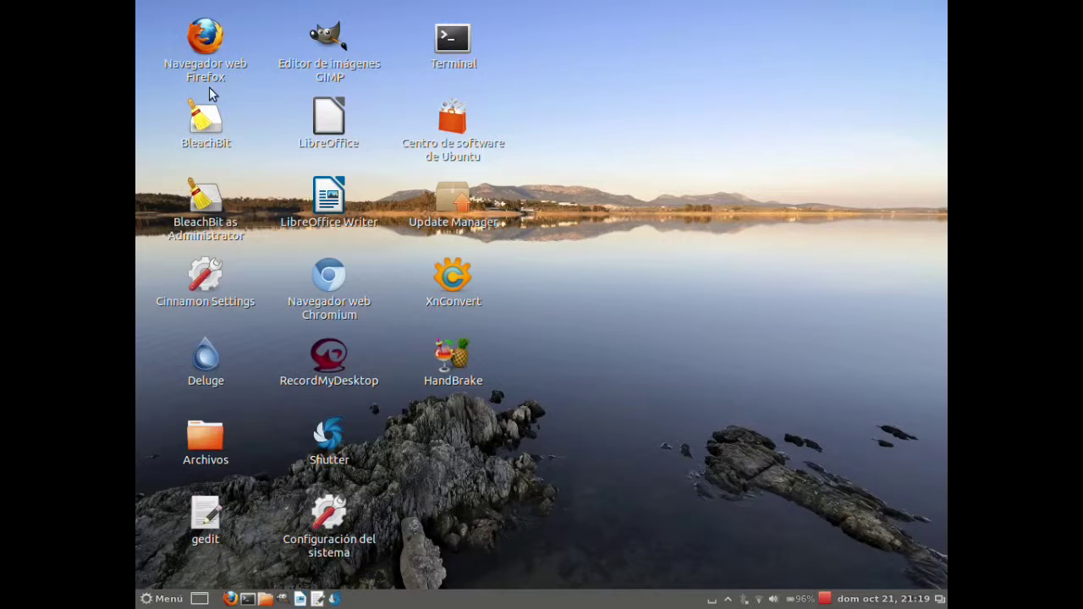
# - Open Firefox, the home folder and a Terminal so that three windows are running
pyautogui.click(197, 66)
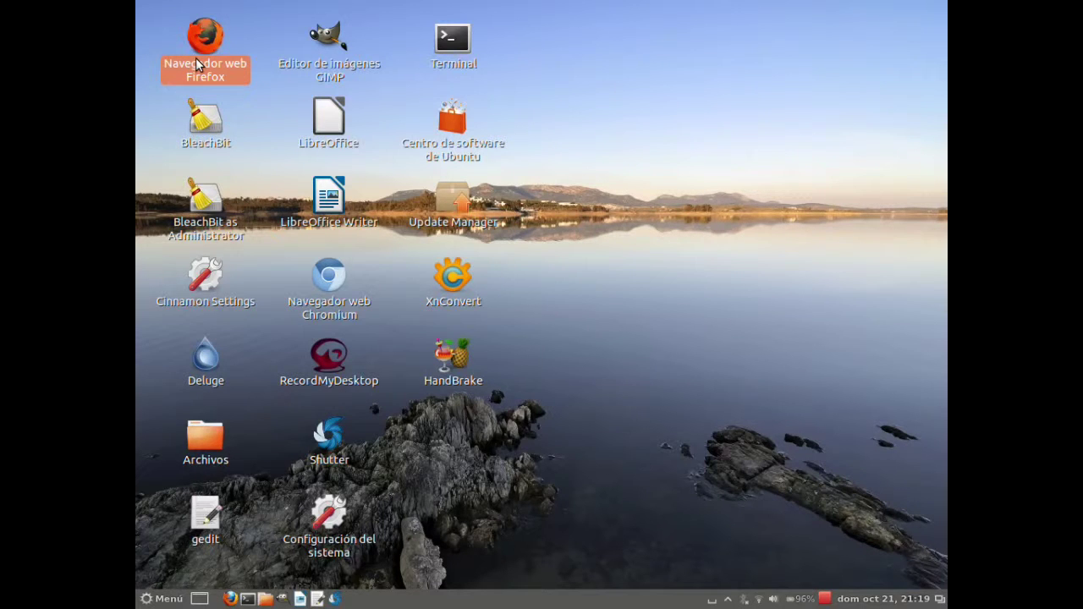
pyautogui.doubleClick(197, 65)
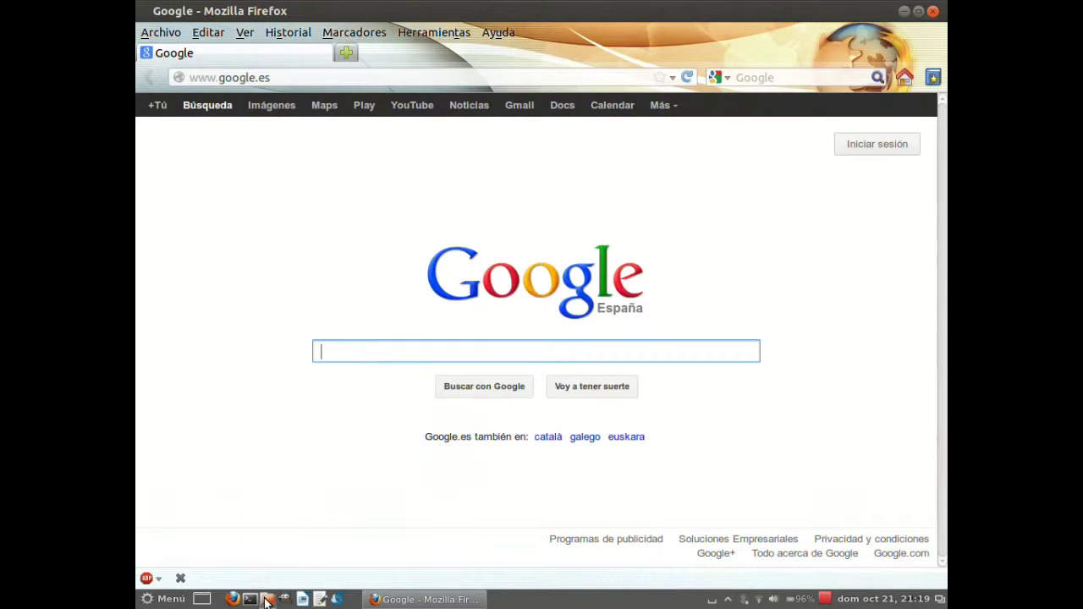
pyautogui.click(267, 599)
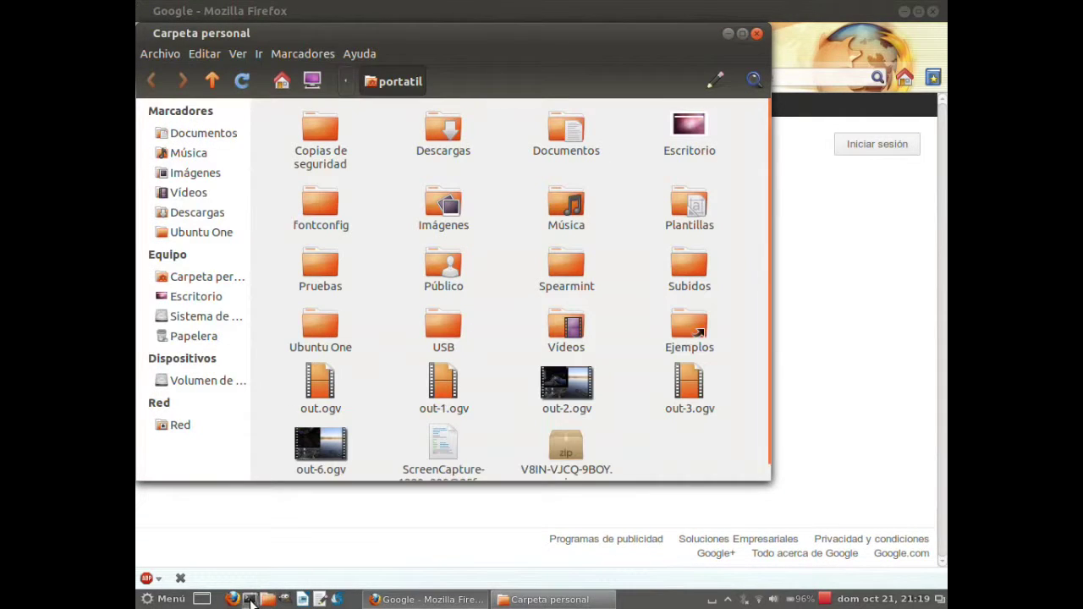
pyautogui.click(249, 600)
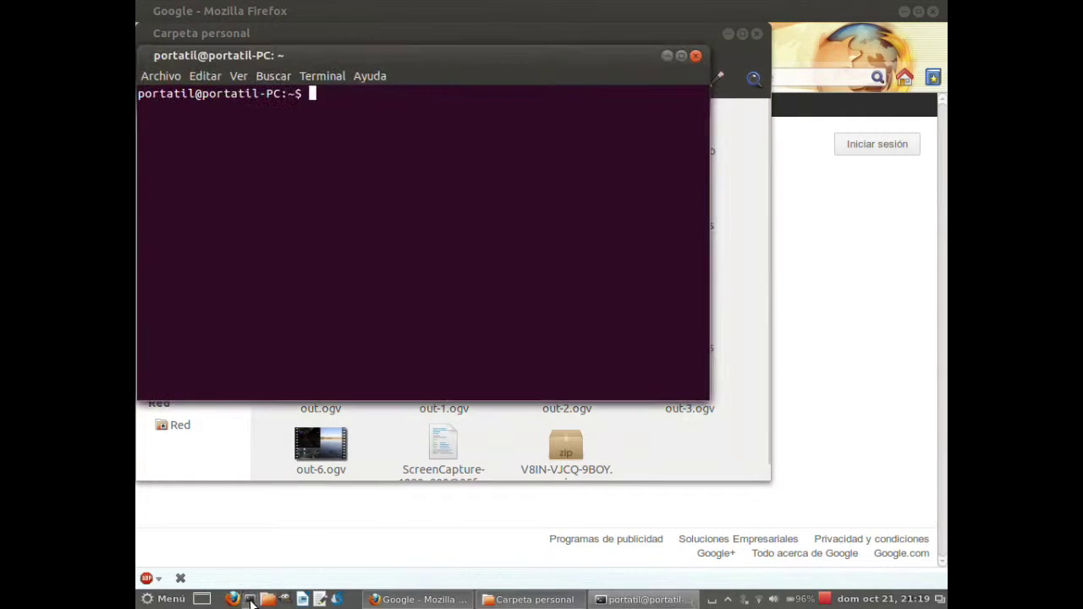
# - Minimise the Terminal, home folder and Firefox windows and clear the desktop icon selection
pyautogui.click(686, 55)
pyautogui.click(727, 33)
pyautogui.click(903, 11)
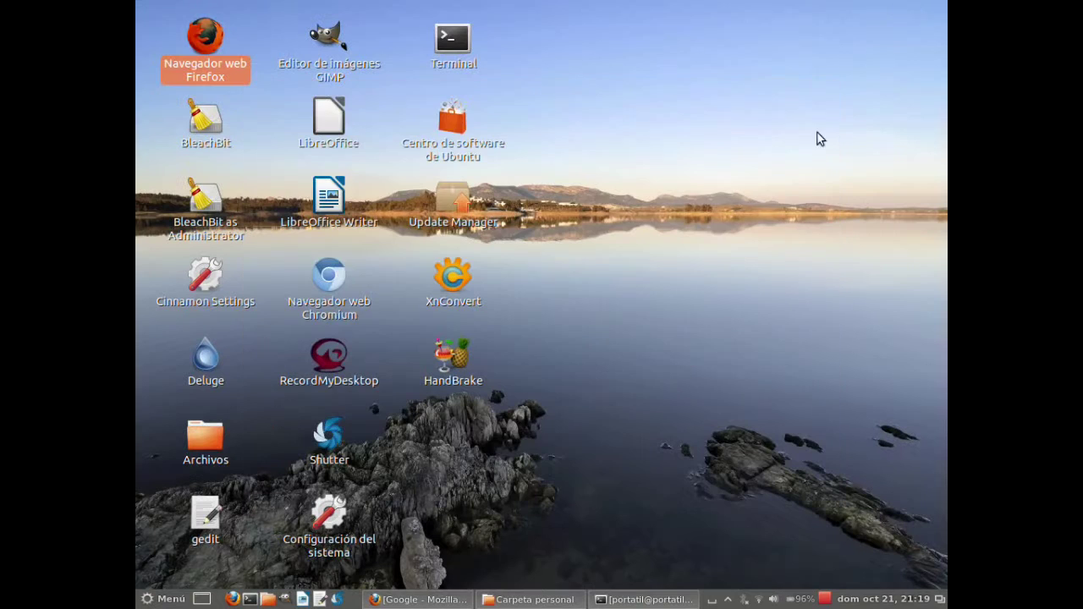
pyautogui.click(666, 147)
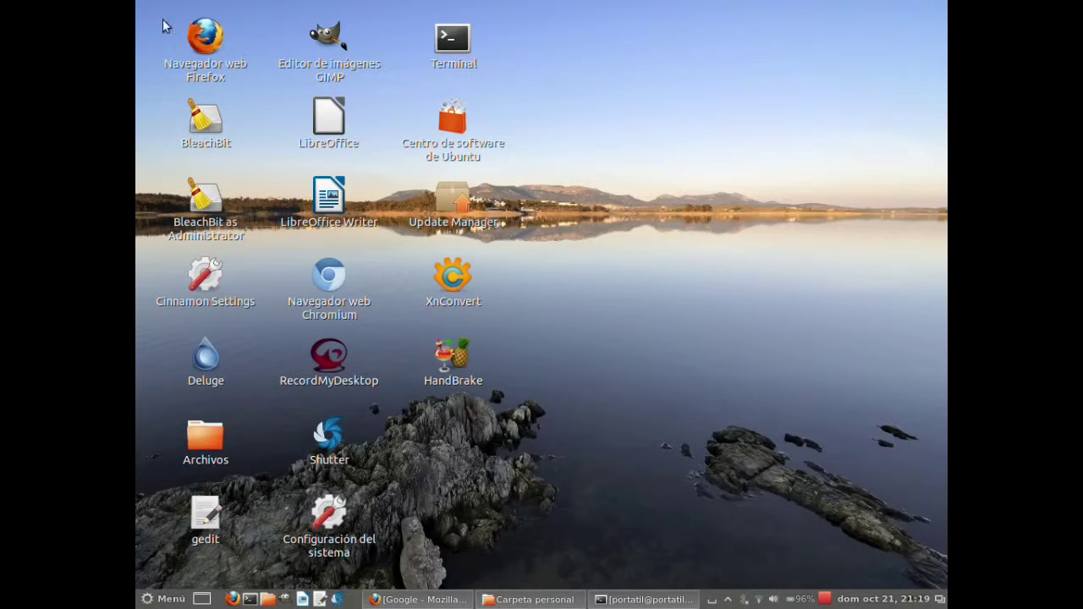
# - Use the window overview to bring up Firefox and the home folder in turn, and minimise both windows
pyautogui.moveTo(137, 5)
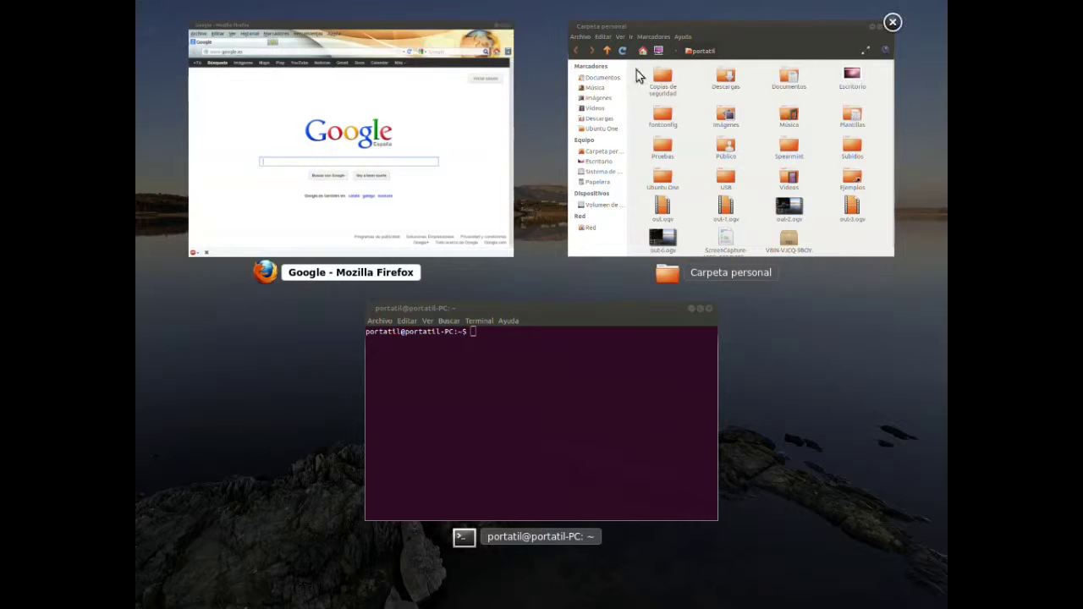
pyautogui.click(459, 152)
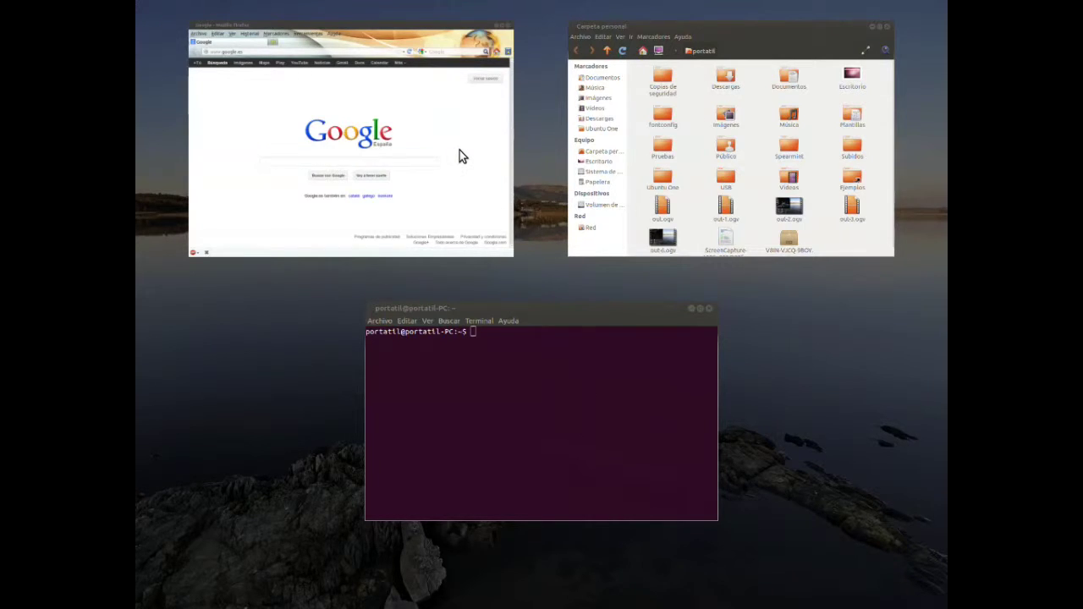
pyautogui.moveTo(137, 5)
pyautogui.click(759, 132)
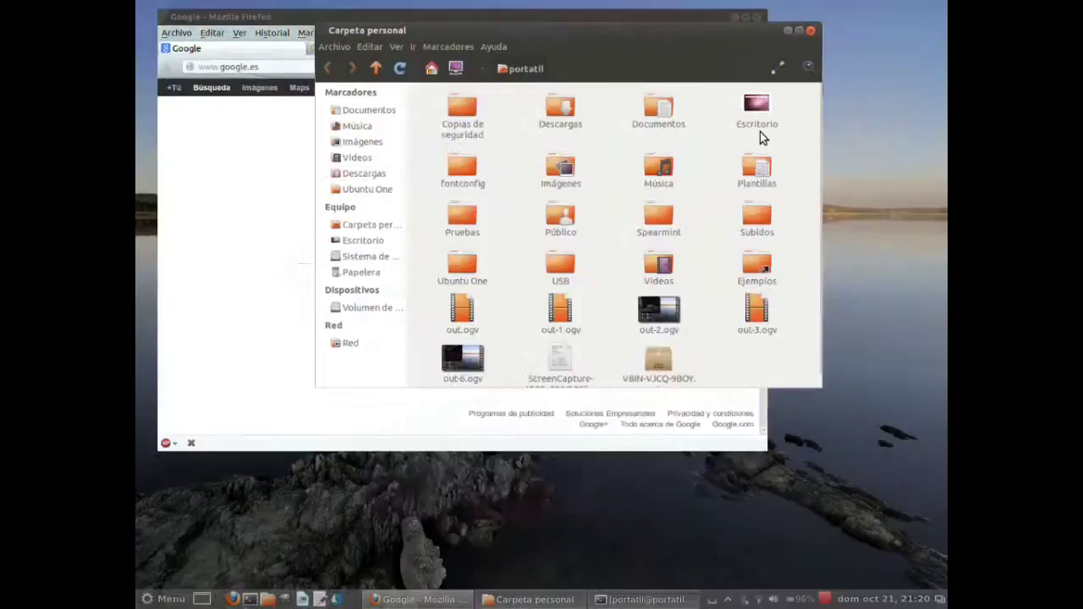
pyautogui.moveTo(137, 6)
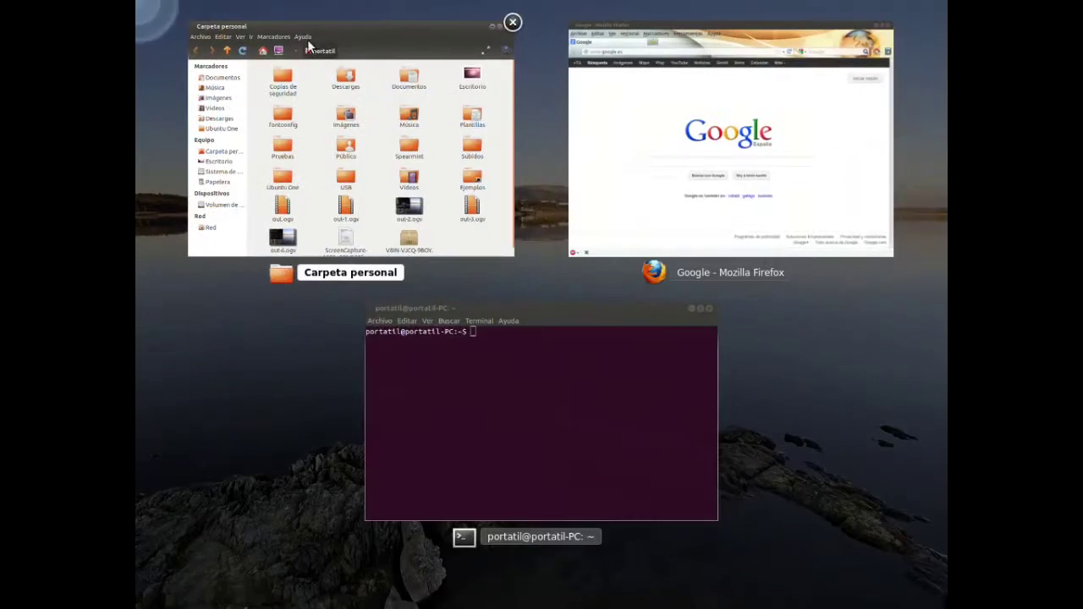
pyautogui.click(809, 142)
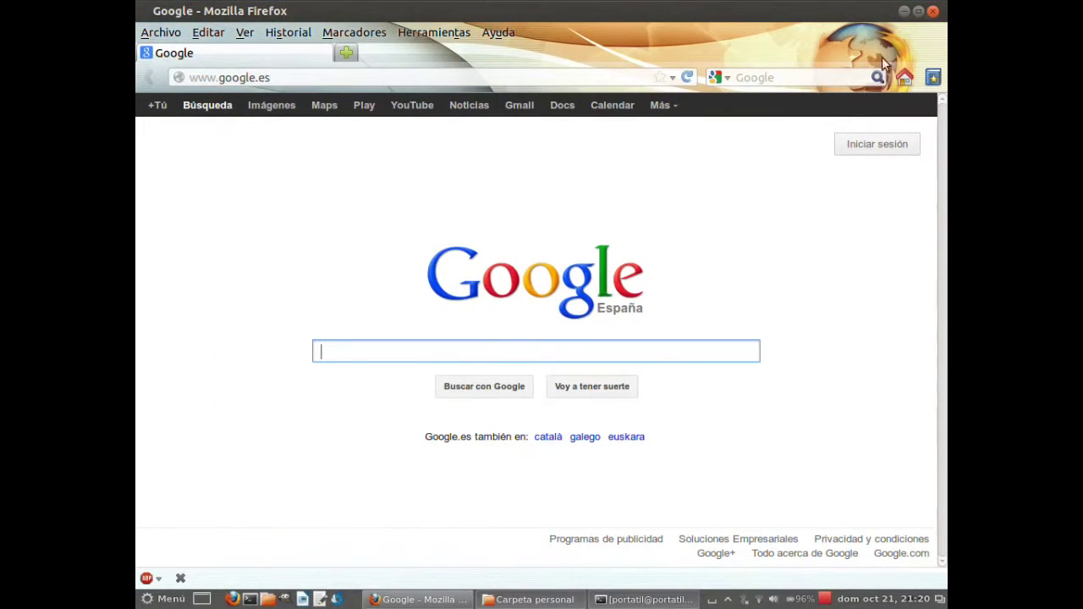
pyautogui.click(903, 11)
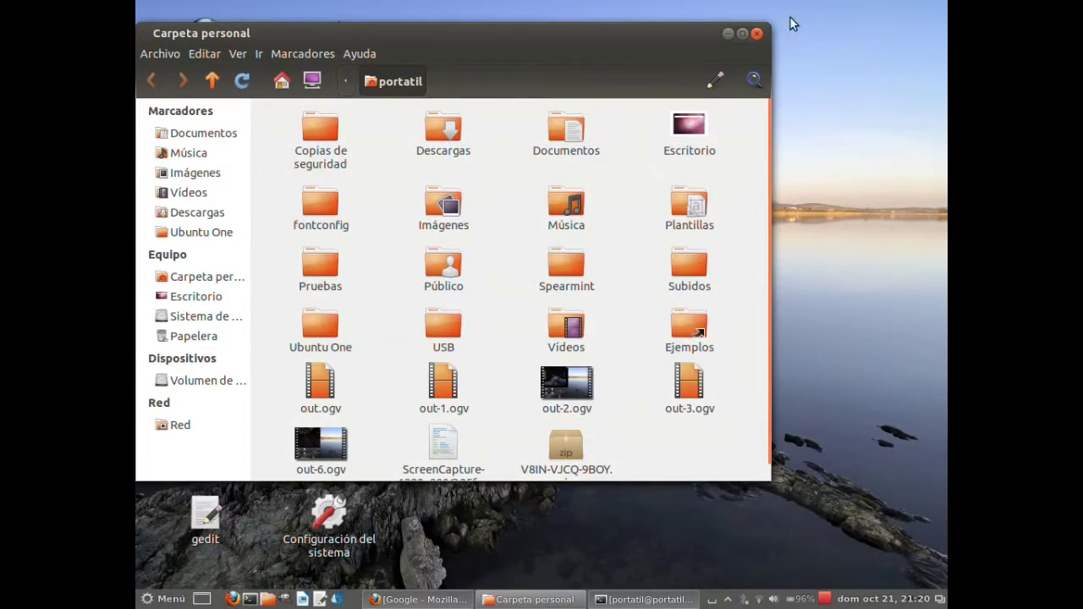
pyautogui.click(726, 34)
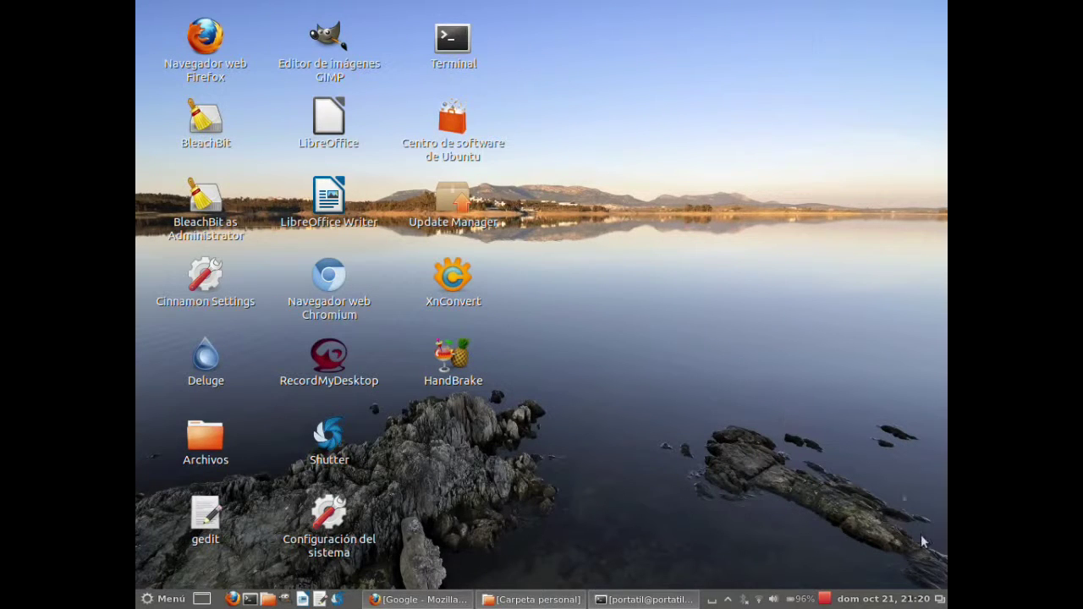
# - View the panel's list of open windows, dismiss it, and restore the Terminal and home folder windows
pyautogui.click(939, 599)
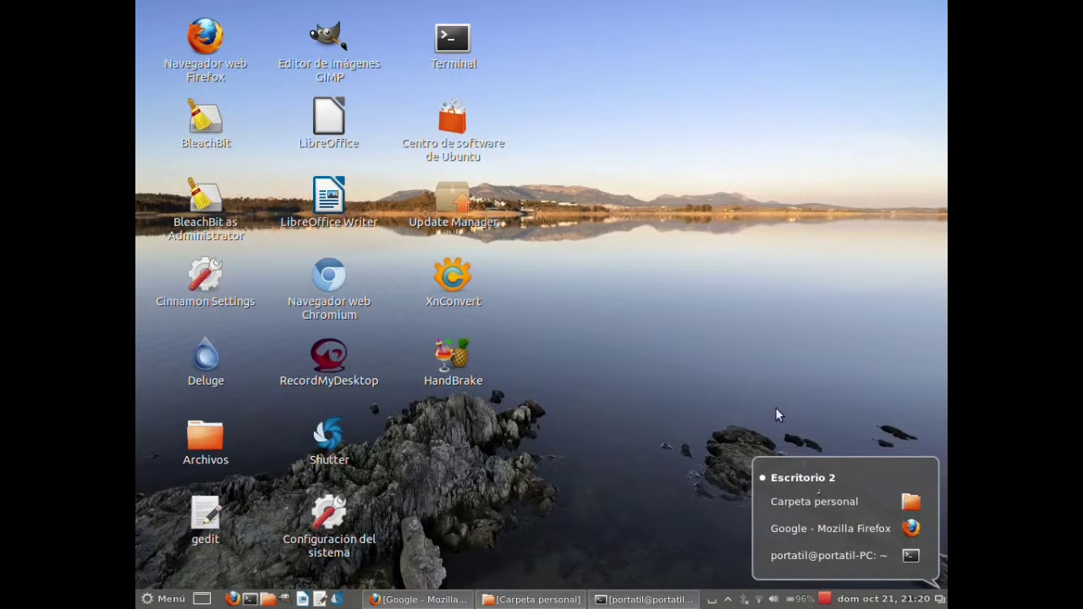
pyautogui.click(746, 388)
pyautogui.click(643, 599)
pyautogui.click(531, 599)
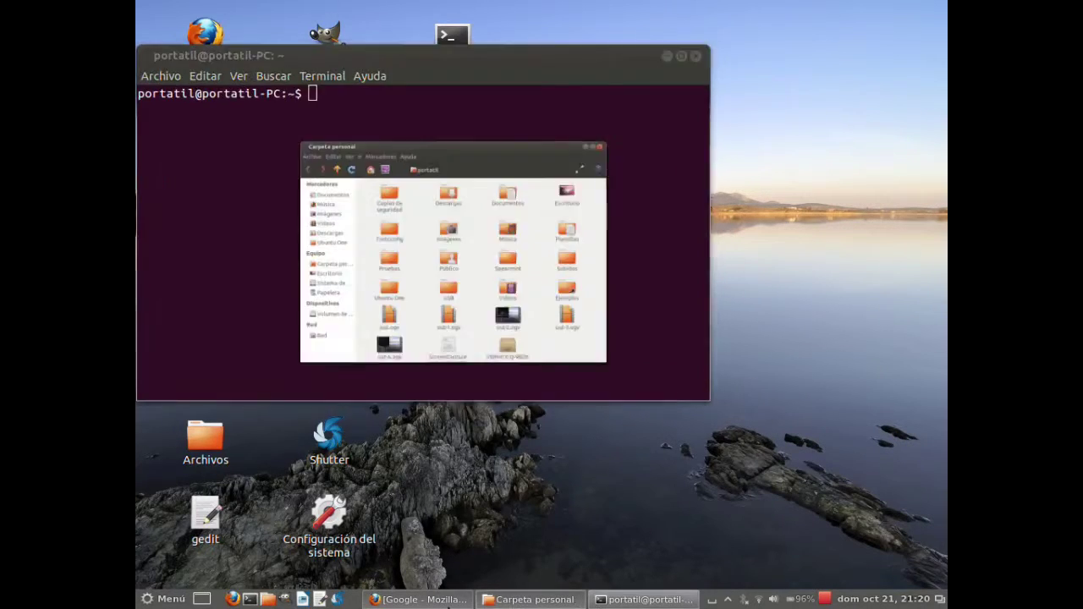
# - Show the desktop and switch back and forth between the two workspaces, ending on the first one
pyautogui.click(199, 599)
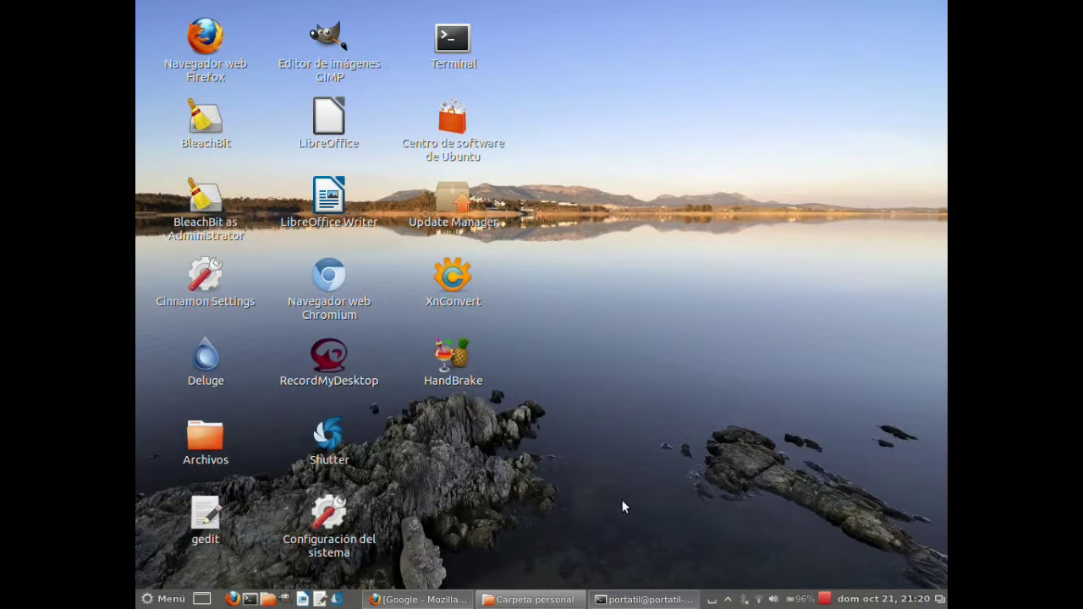
pyautogui.hotkey('ctrl', 'alt', 'Left')
pyautogui.hotkey('ctrl', 'alt', 'Right')
pyautogui.hotkey('ctrl', 'alt', 'Left')
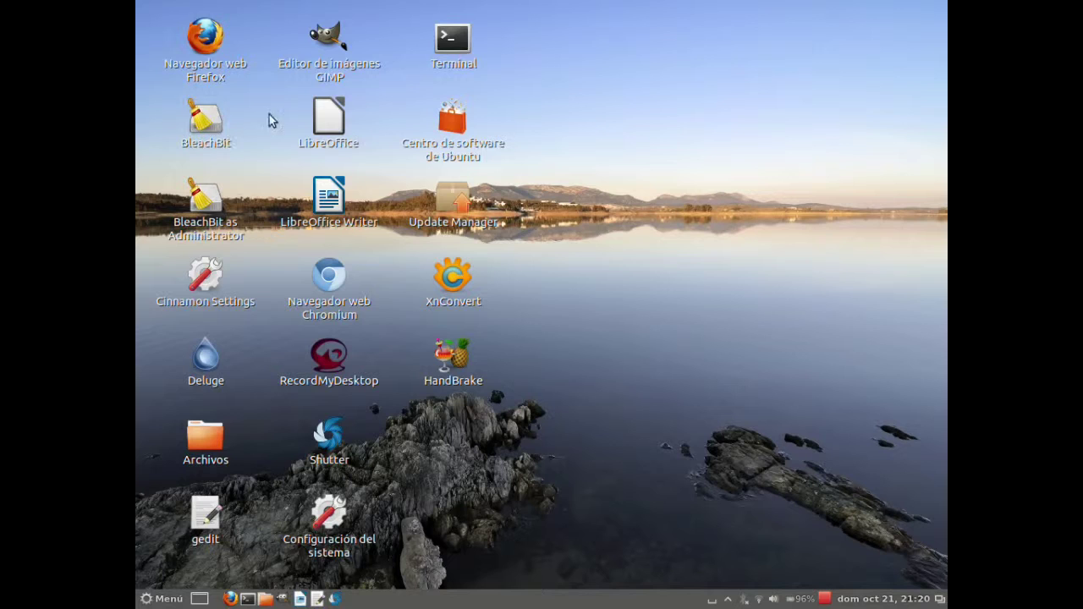
# - Open LibreOffice, create a new text document, maximise its window and minimise it
pyautogui.doubleClick(329, 109)
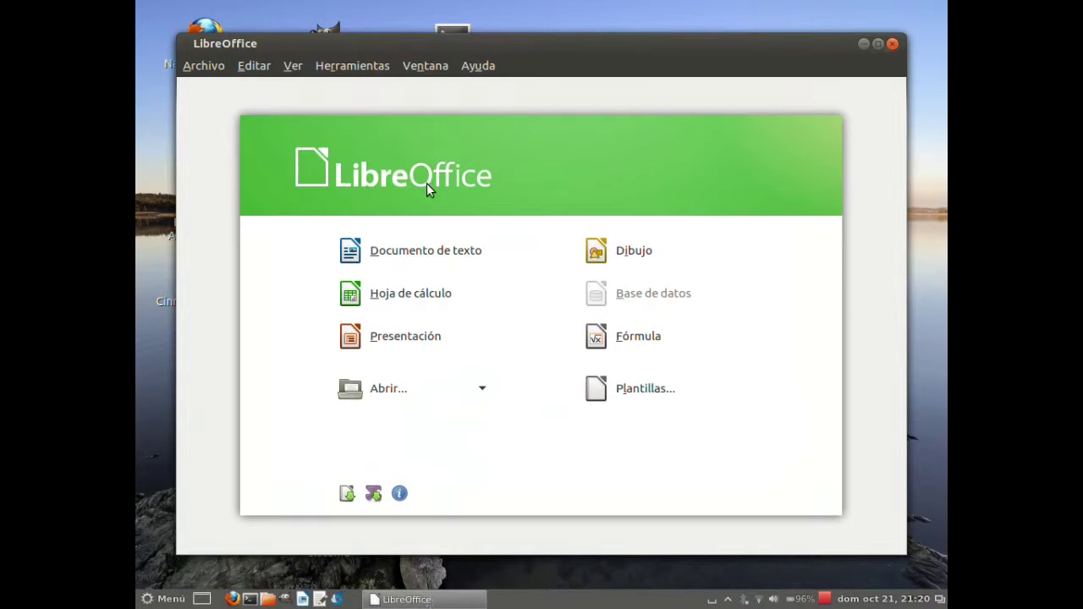
pyautogui.click(359, 256)
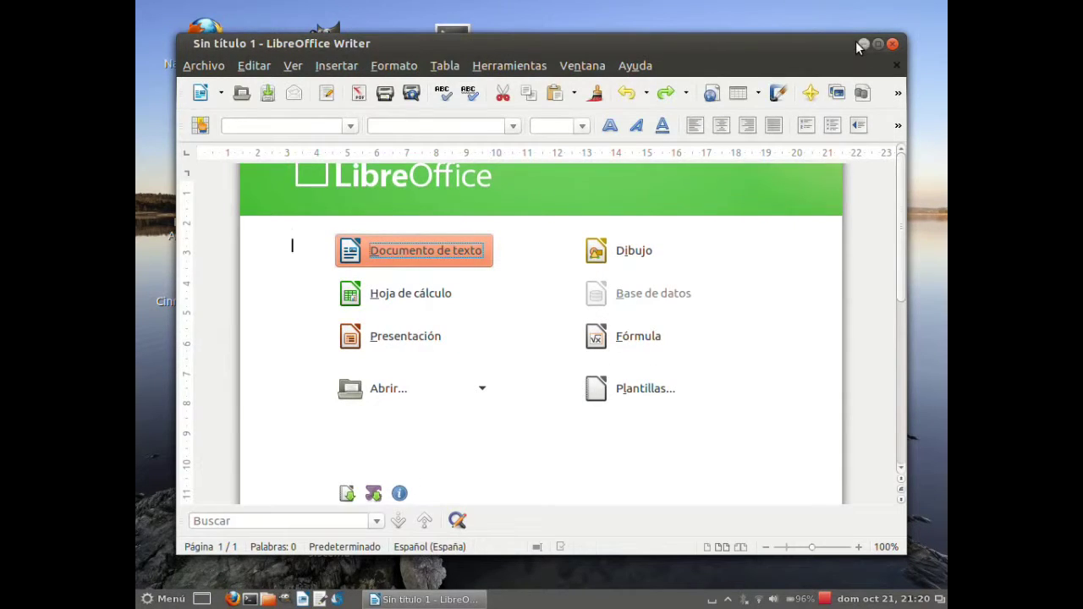
pyautogui.click(877, 44)
pyautogui.click(906, 10)
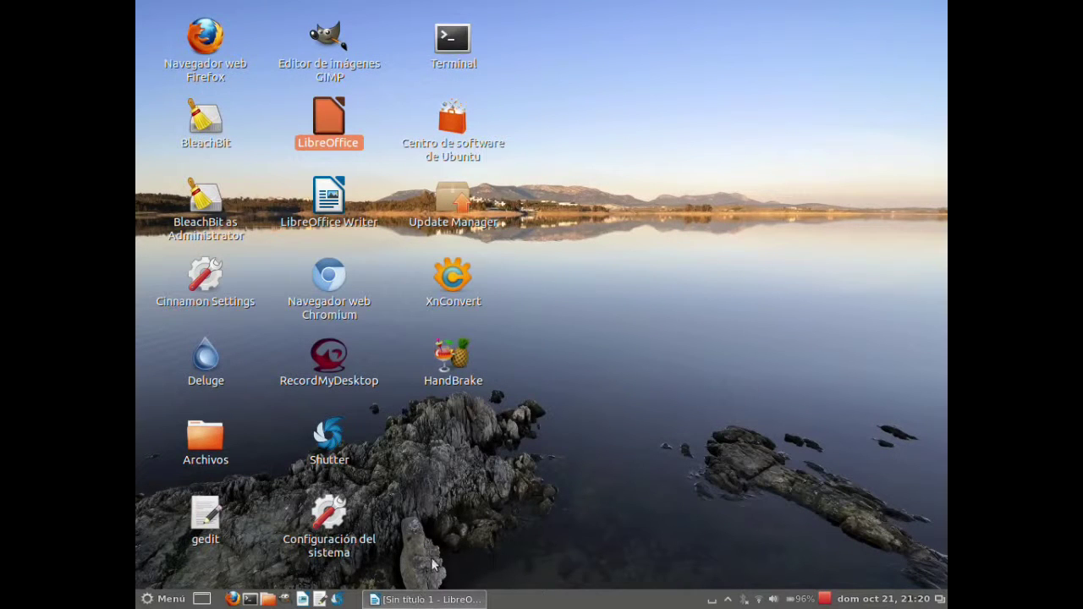
# - Switch repeatedly between the two workspaces, restoring Firefox on the second and the Writer document on the first
pyautogui.hotkey('ctrl', 'alt', 'Right')
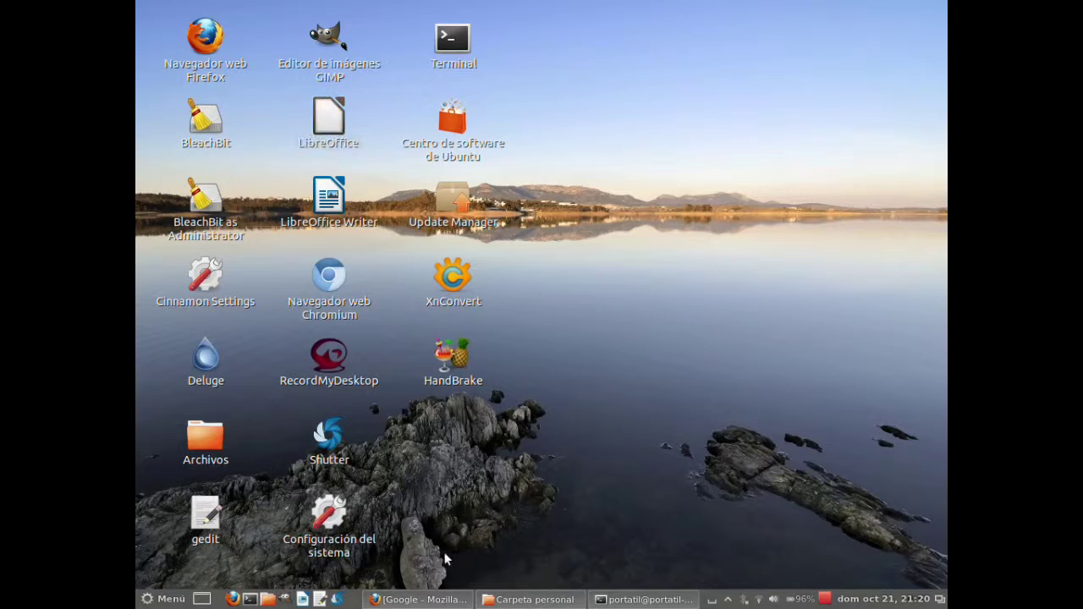
pyautogui.click(435, 599)
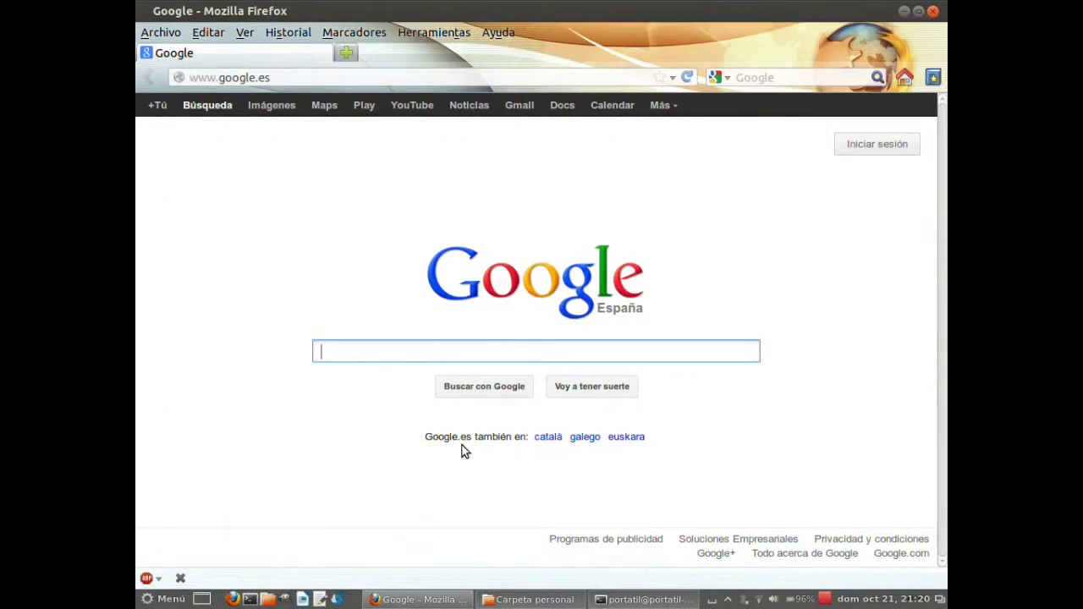
pyautogui.hotkey('ctrl', 'alt', 'Left')
pyautogui.click(425, 598)
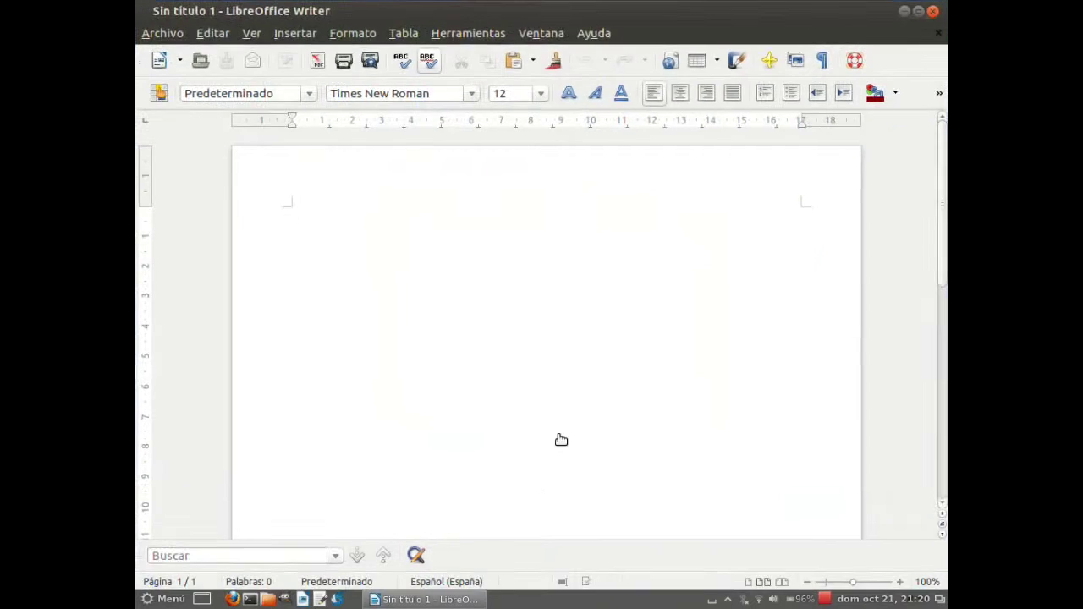
pyautogui.hotkey('ctrl', 'alt', 'Right')
pyautogui.hotkey('ctrl', 'alt', 'Left')
pyautogui.hotkey('ctrl', 'alt', 'Right')
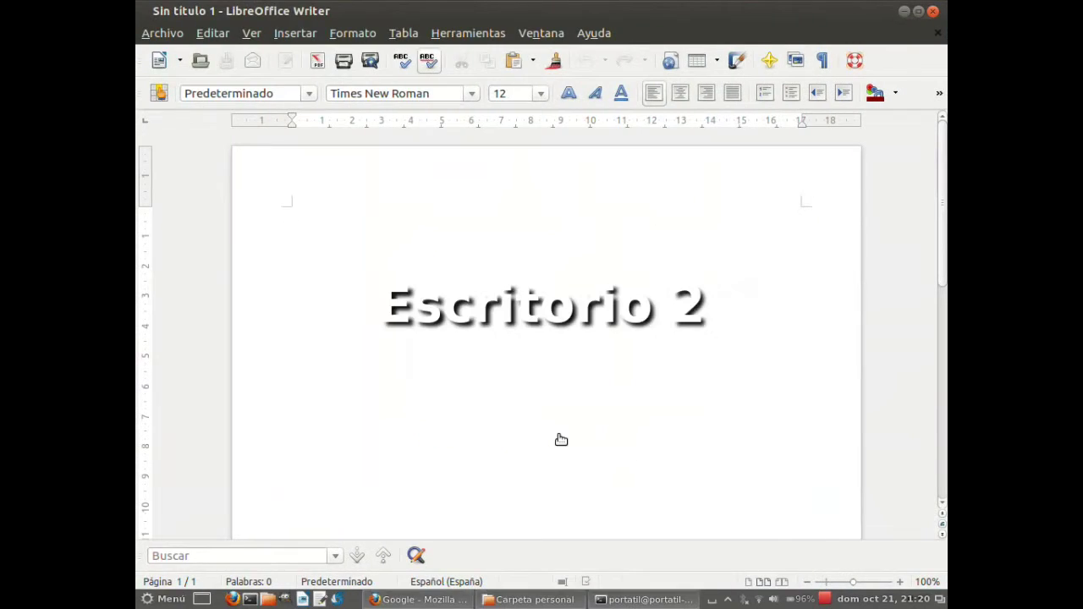
pyautogui.hotkey('ctrl', 'alt', 'Left')
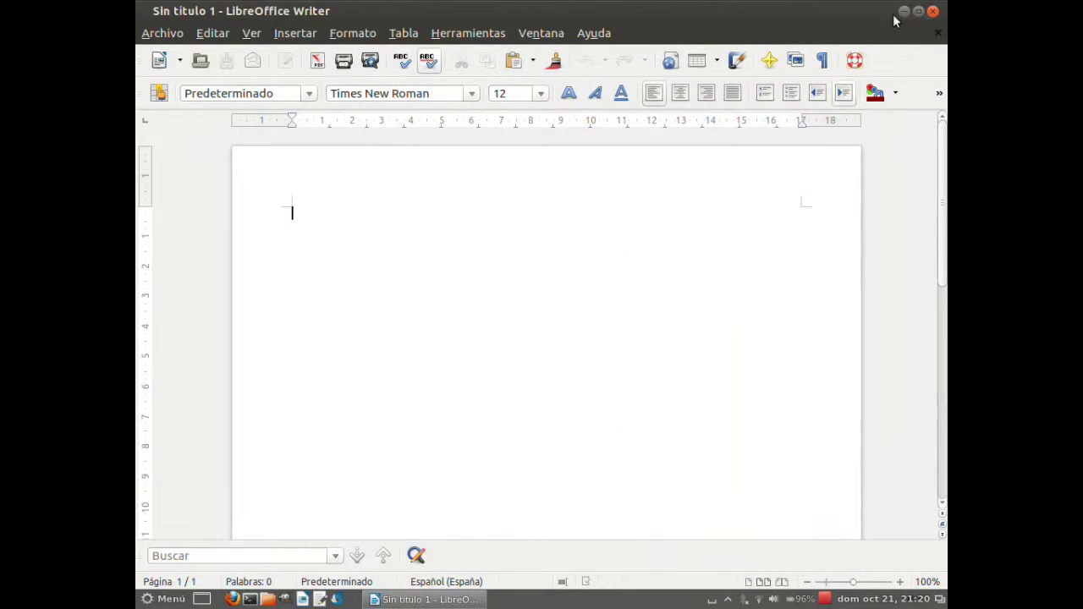
# - Minimise the Writer window, then add a third workspace in the workspace overview and remove it
pyautogui.click(904, 10)
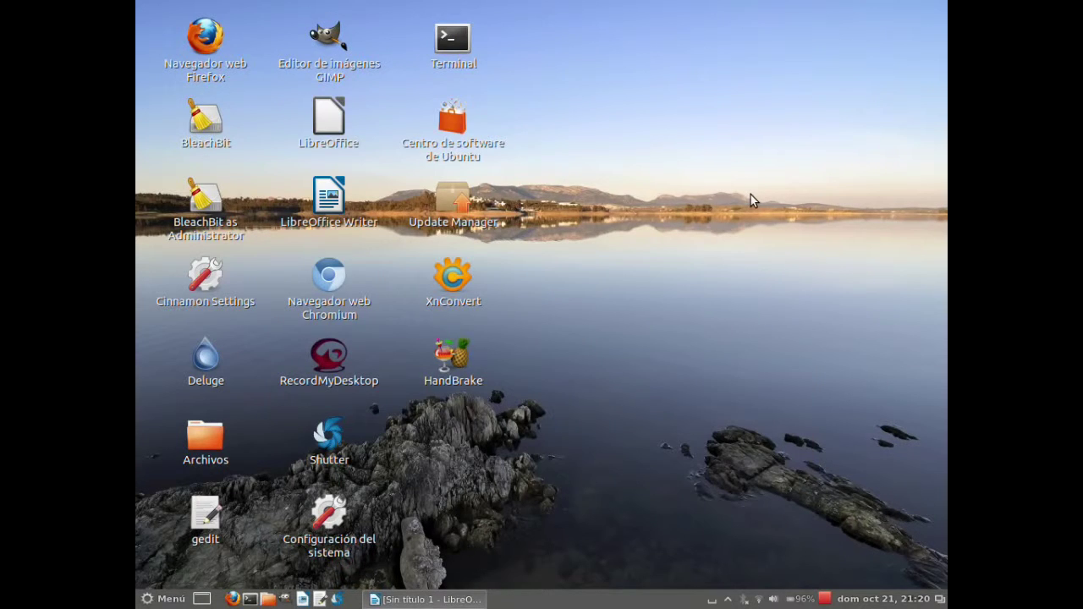
pyautogui.hotkey('ctrl', 'alt', 'Up')
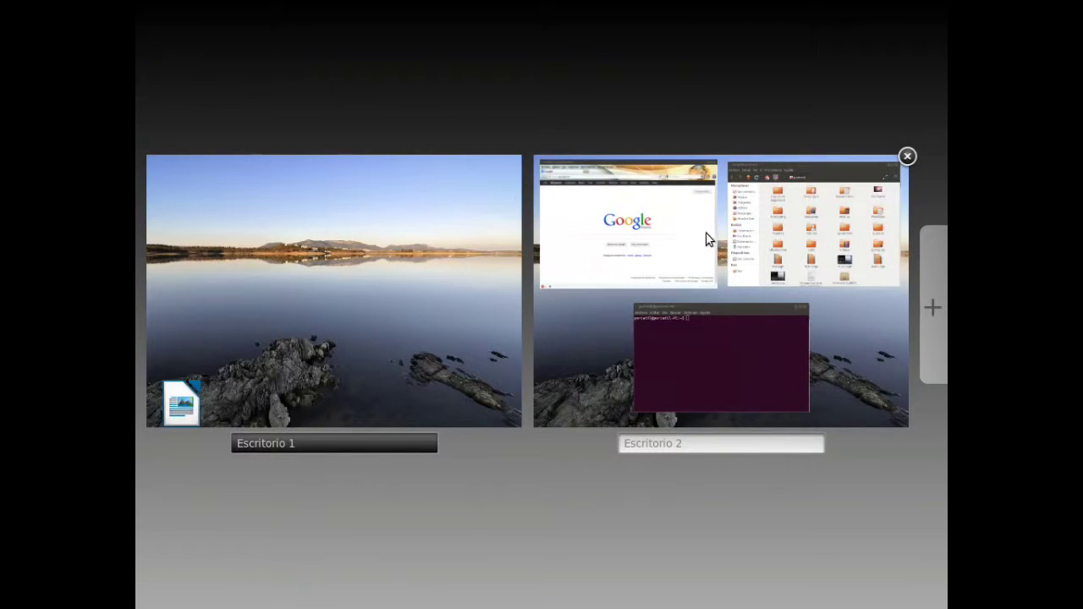
pyautogui.click(933, 307)
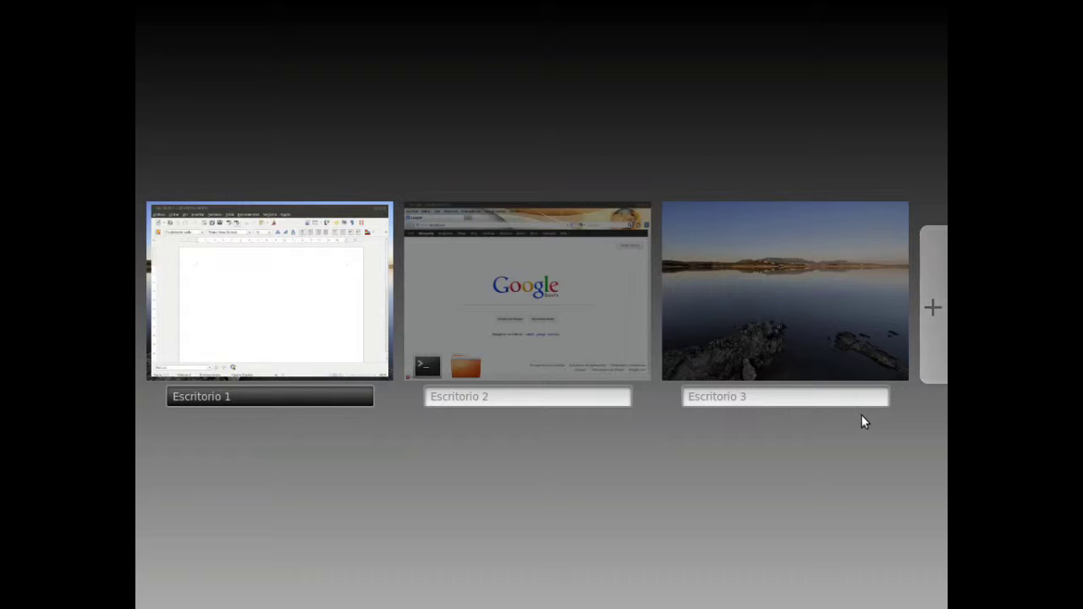
pyautogui.click(905, 204)
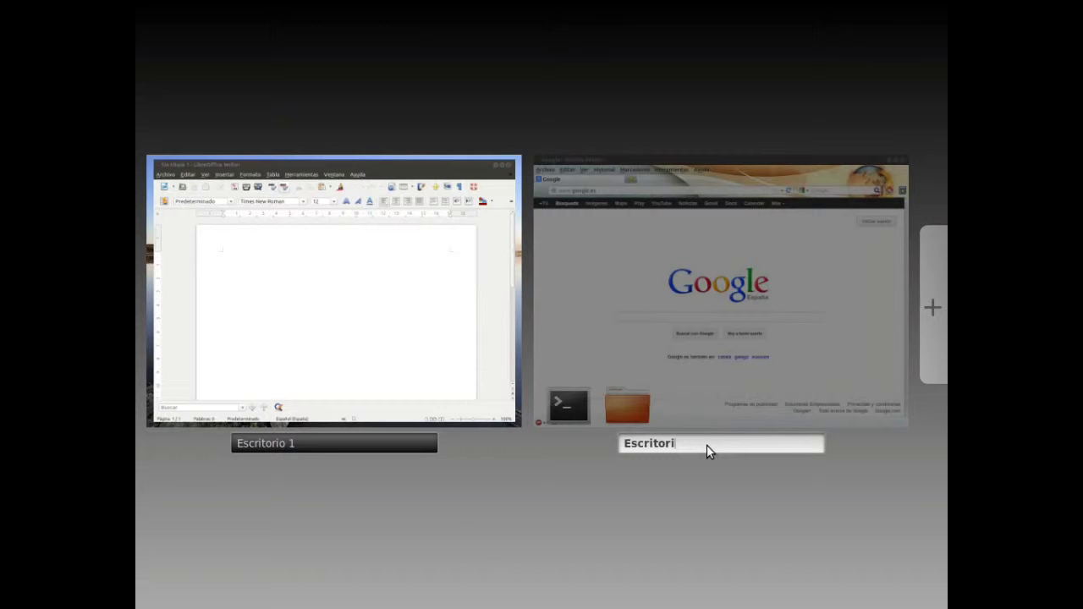
# - Rename the second workspace as "Escritorio de trabajo"
pyautogui.press('BackSpace')
pyautogui.press('BackSpace')
pyautogui.press('BackSpace')
pyautogui.press('BackSpace')
pyautogui.press('BackSpace')
pyautogui.press('BackSpace')
pyautogui.press('BackSpace')
pyautogui.press('BackSpace')
pyautogui.press('BackSpace')
pyautogui.write('Escritorio de trabajo')
# - Rename the first workspace as "Escritorio de ocio" and switch to the second workspace
pyautogui.click(303, 443)
pyautogui.press('BackSpace')
pyautogui.write('Escritorio')
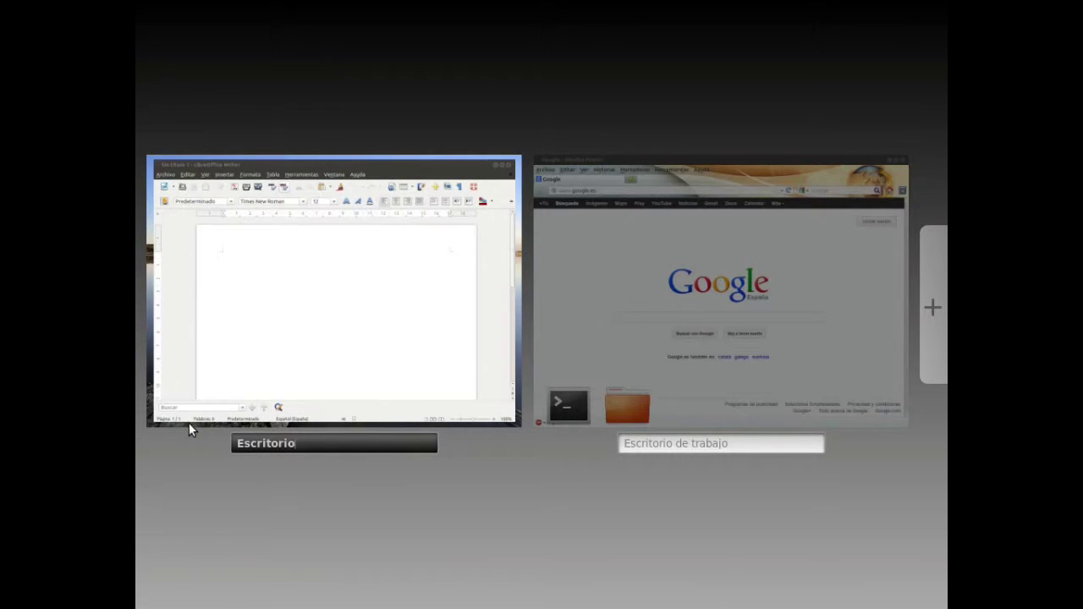
pyautogui.write(' de ocio')
pyautogui.click(591, 330)
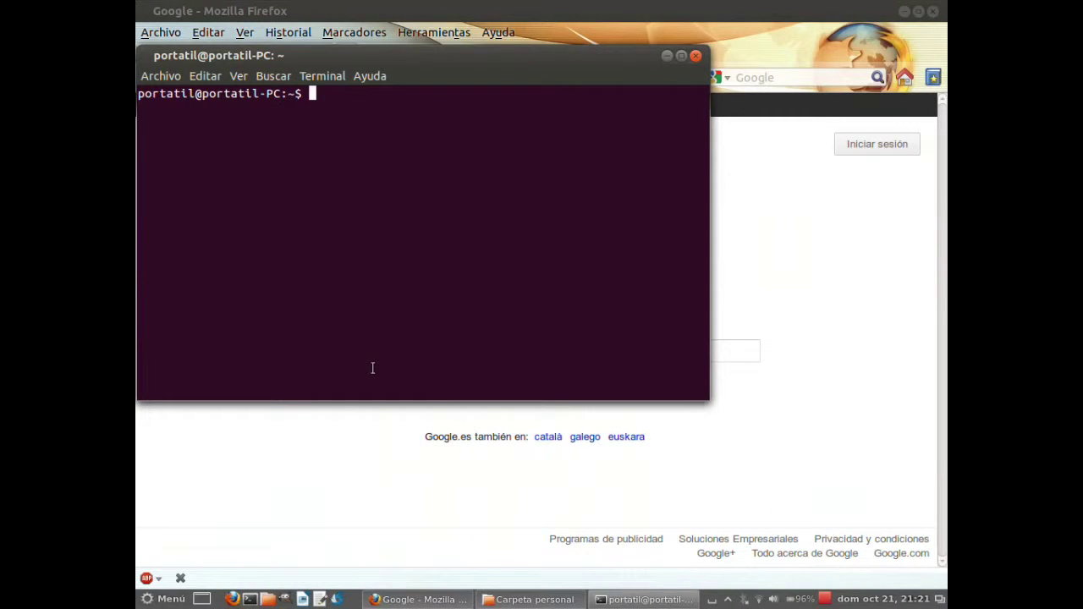
# - Switch to the "Escritorio de ocio" workspace through the workspace overview and return to "Escritorio de trabajo"
pyautogui.hotkey('ctrl', 'alt', 'Up')
pyautogui.click(372, 367)
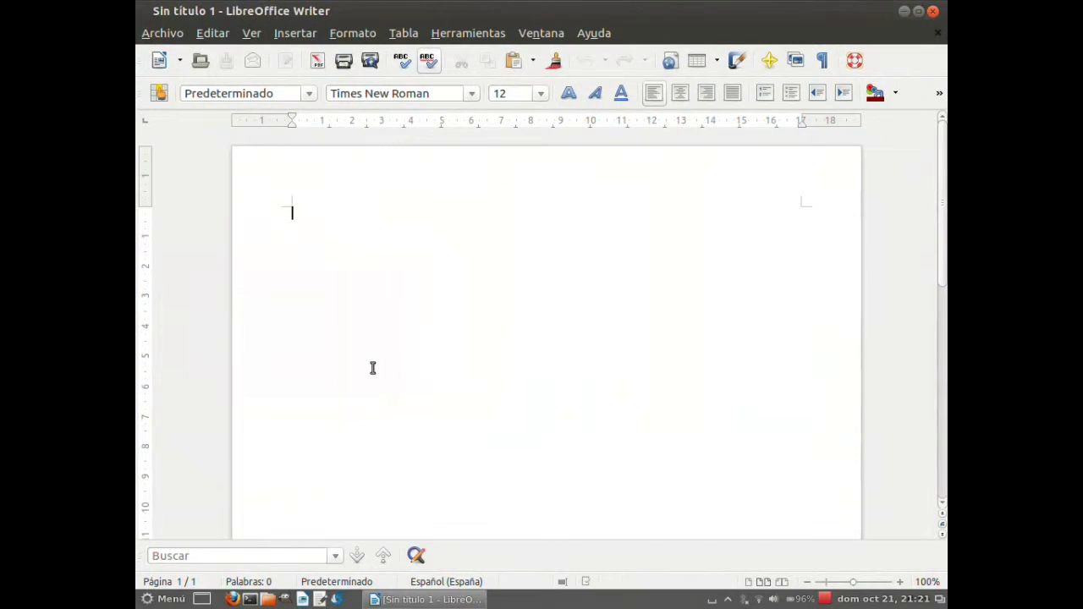
pyautogui.hotkey('ctrl', 'alt', 'Right')
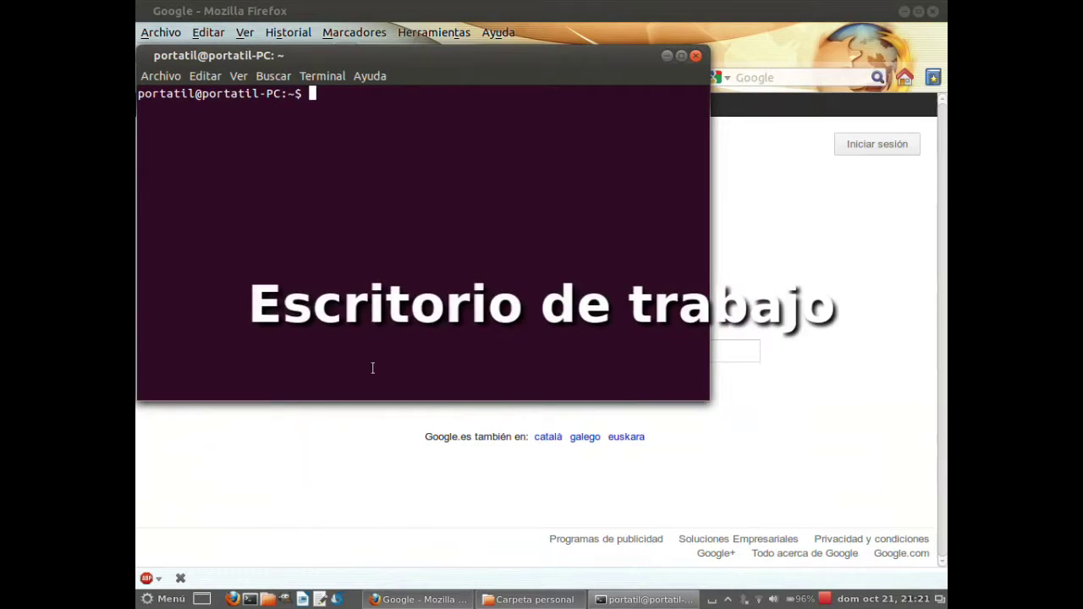
pyautogui.hotkey('shift', 'alt', 'Up')
pyautogui.press('Escape')
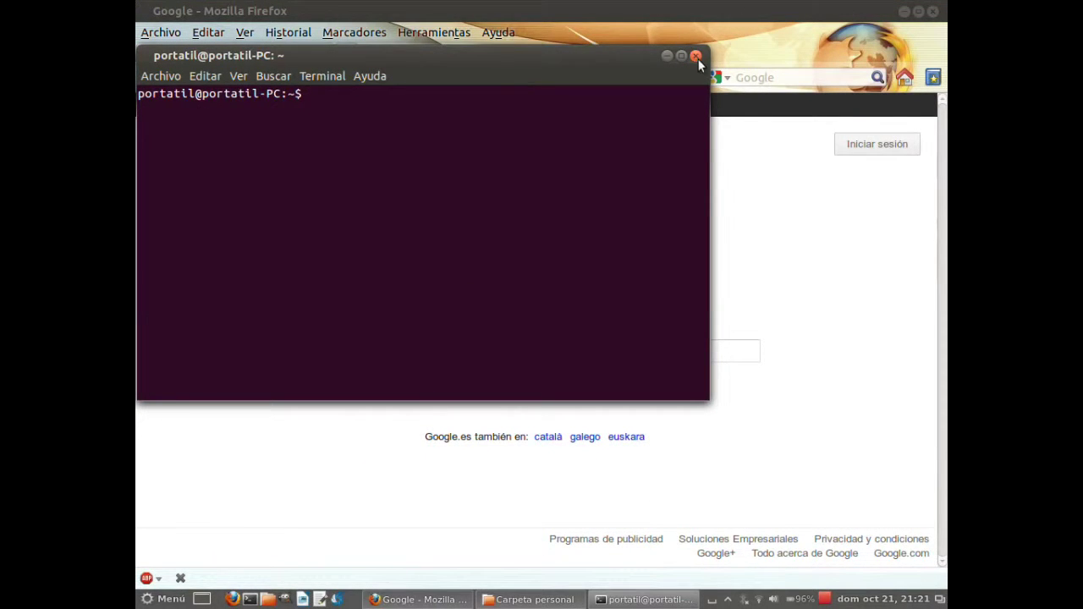
# - Close the terminal, Firefox and "Carpeta personal" windows on the "Escritorio de trabajo" workspace
pyautogui.click(695, 56)
pyautogui.click(932, 11)
pyautogui.rightClick(462, 602)
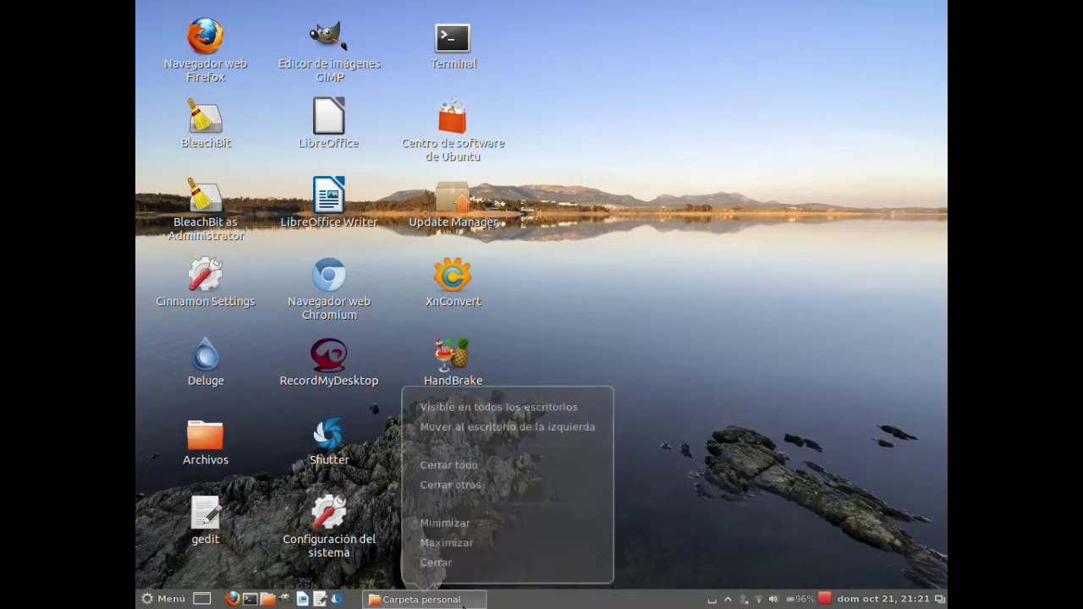
pyautogui.click(455, 563)
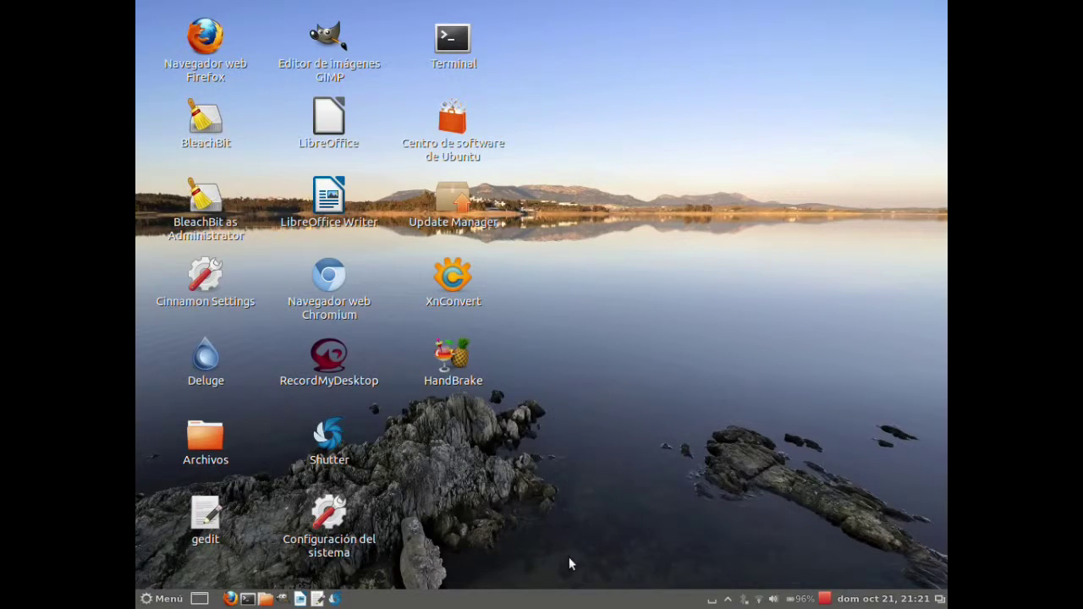
pyautogui.click(825, 598)
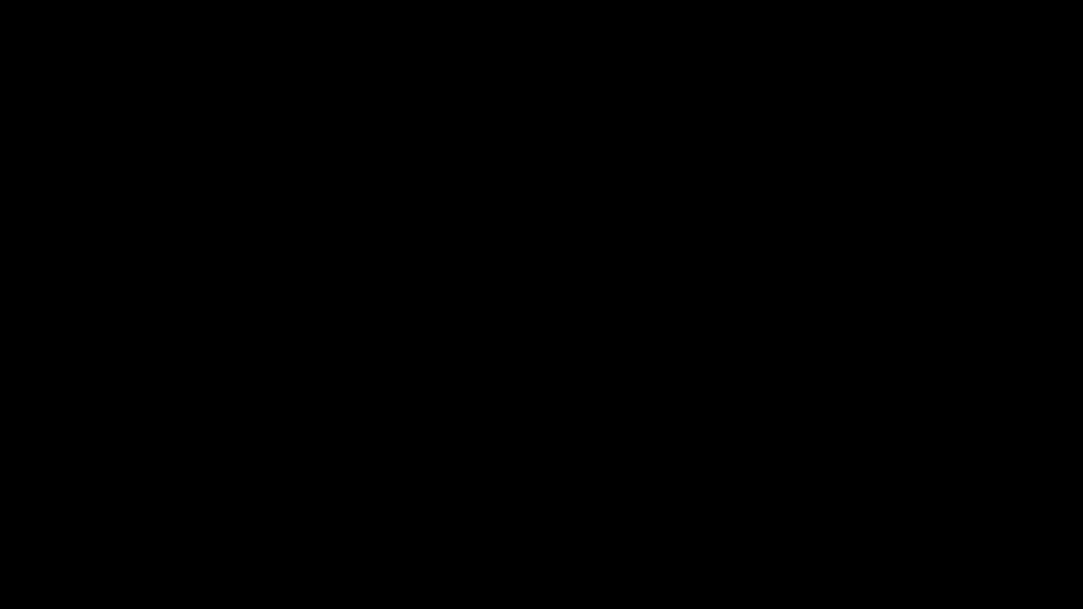